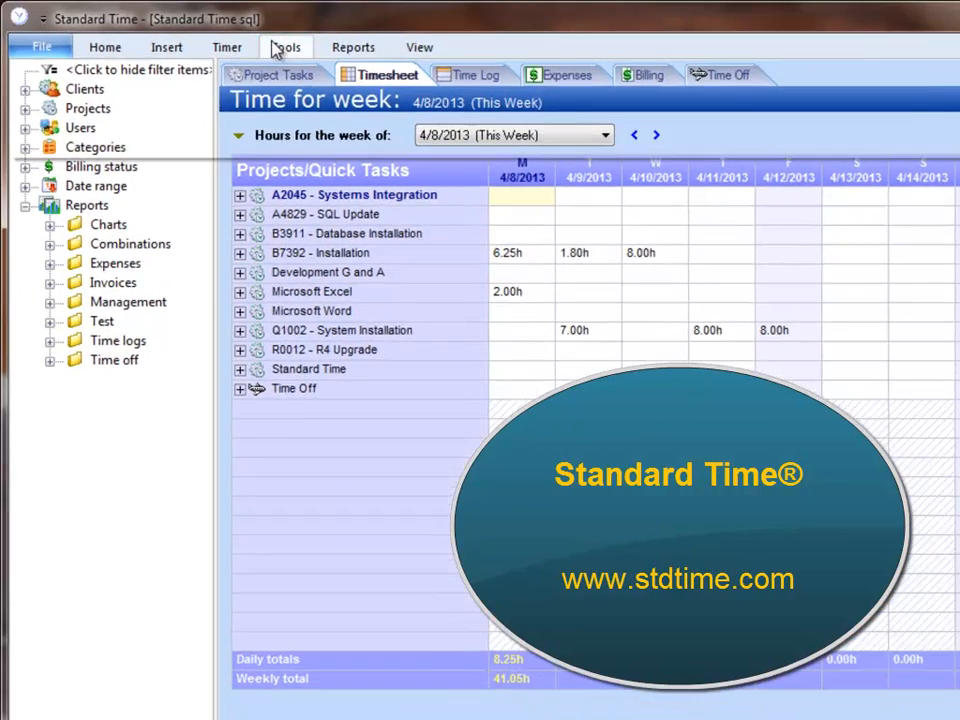
Open Users and Organization and examine the properties of individual users in the App Developers group
{"action": "left_click", "coordinate": [240, 41]}
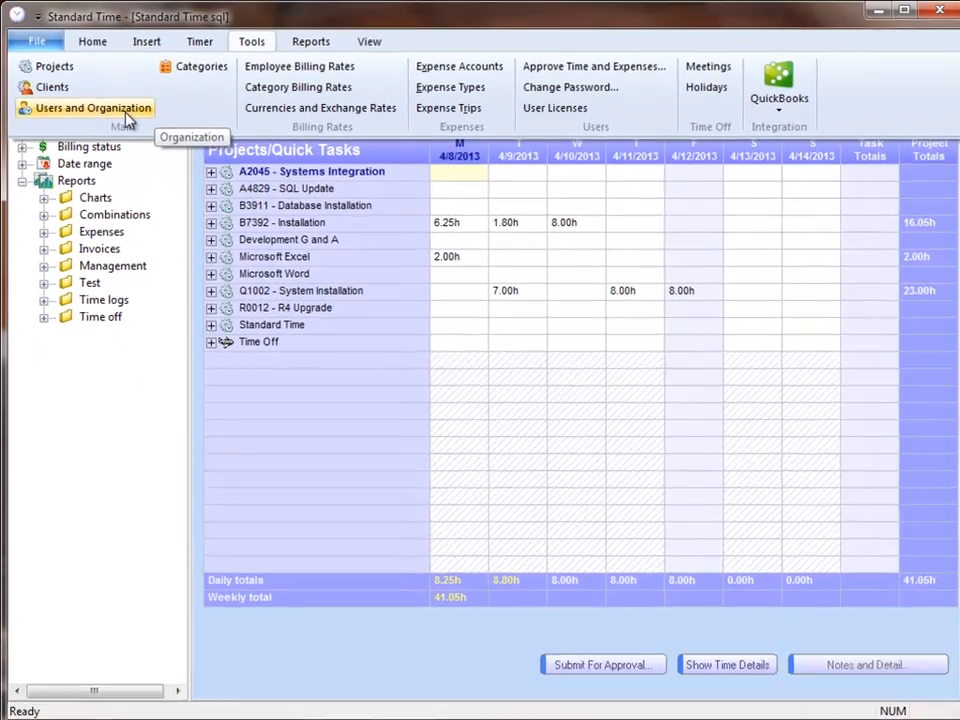
{"action": "left_click", "coordinate": [256, 232]}
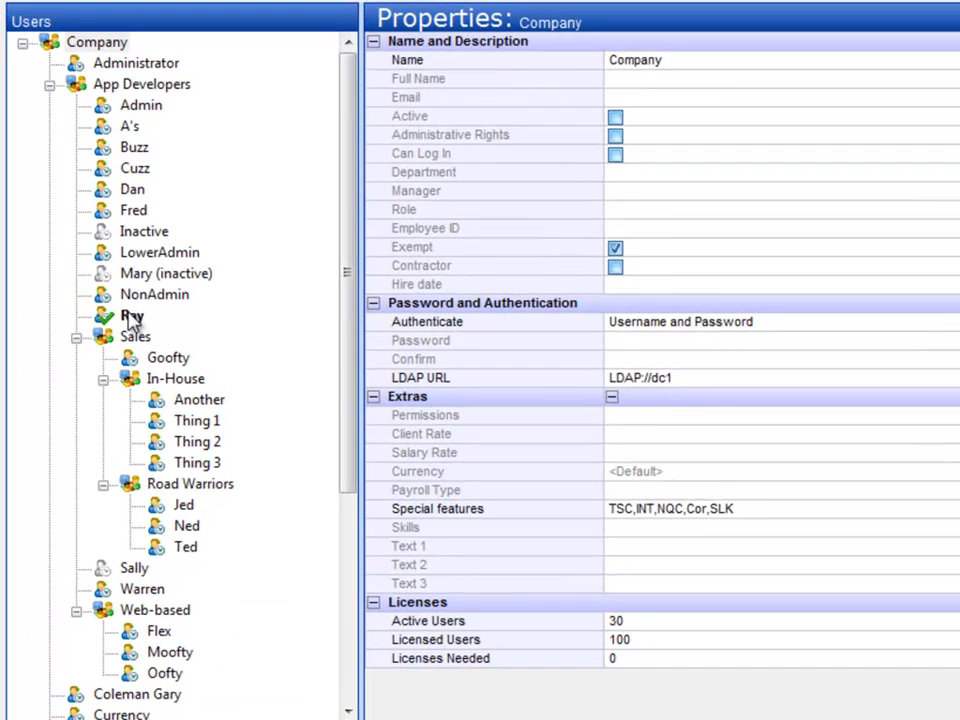
{"action": "left_click", "coordinate": [118, 330]}
{"action": "left_click", "coordinate": [130, 210]}
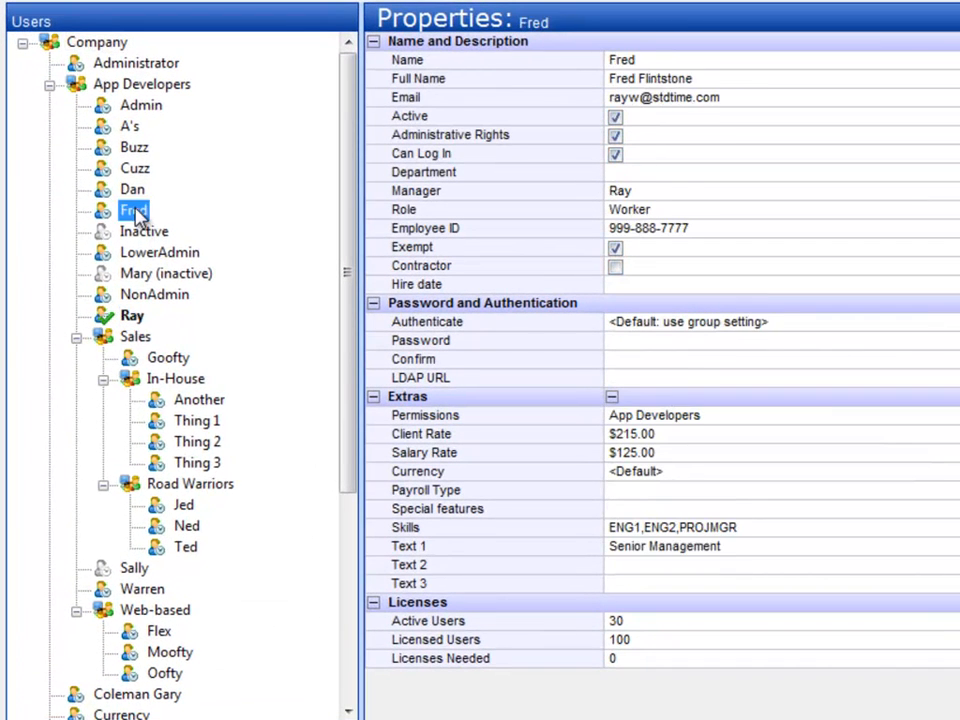
{"action": "left_click", "coordinate": [133, 147]}
Examine the user rights of the currently logged-in user, then dismiss them without saving
{"action": "right_click", "coordinate": [130, 316]}
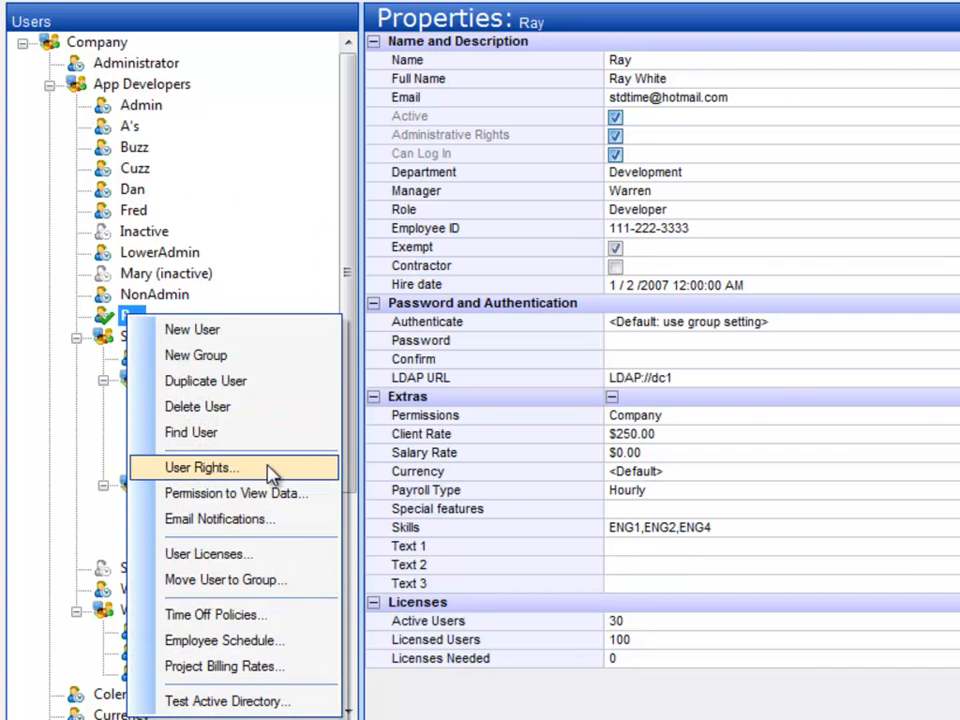
{"action": "left_click", "coordinate": [270, 468]}
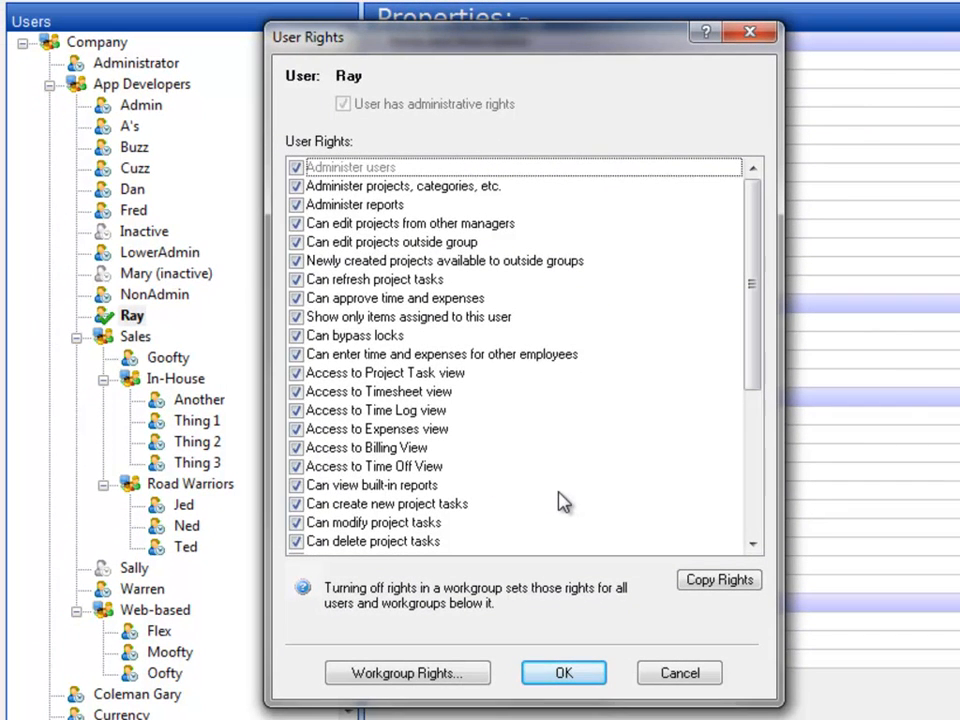
{"action": "left_click", "coordinate": [692, 676]}
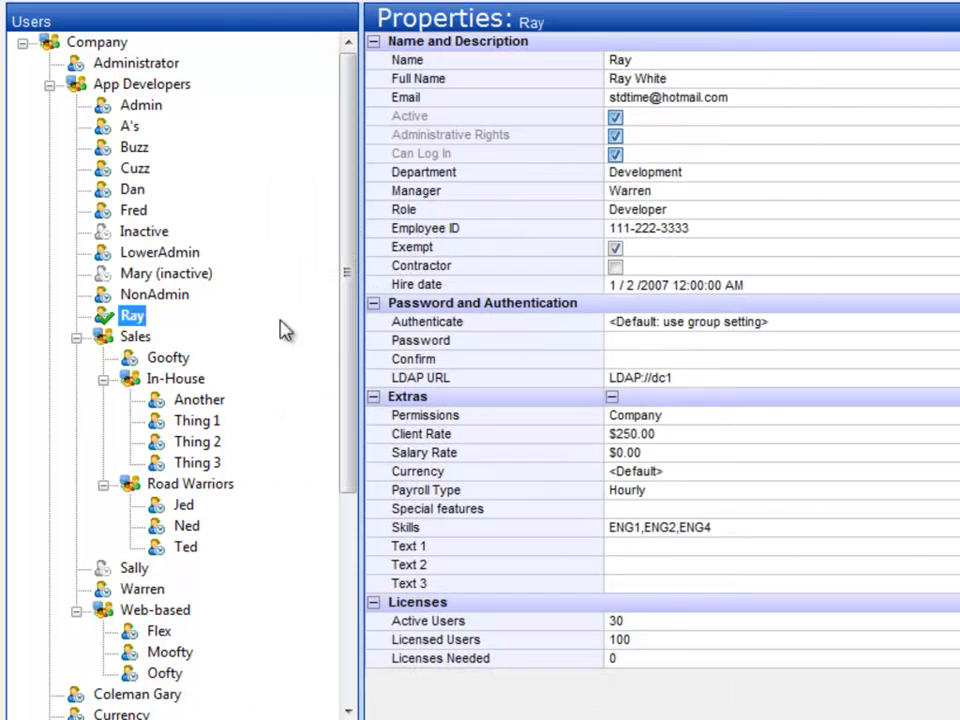
Open the user rights of the App Developers user with the Worker role and examine the rights to administer users, projects and reports
{"action": "left_click", "coordinate": [131, 212]}
{"action": "right_click", "coordinate": [138, 212]}
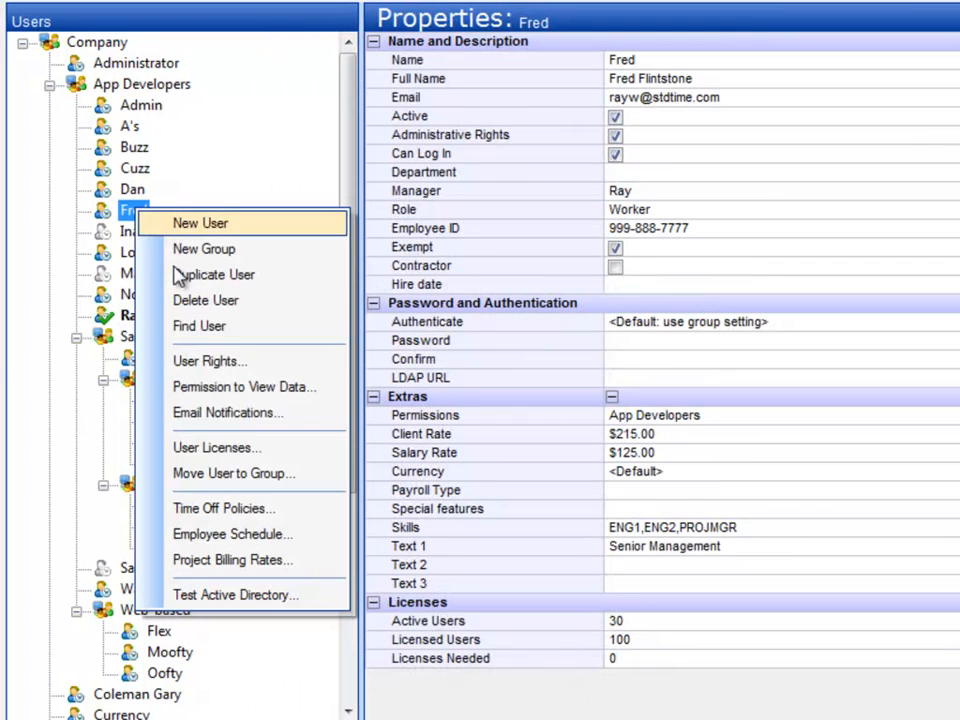
{"action": "left_click", "coordinate": [278, 364]}
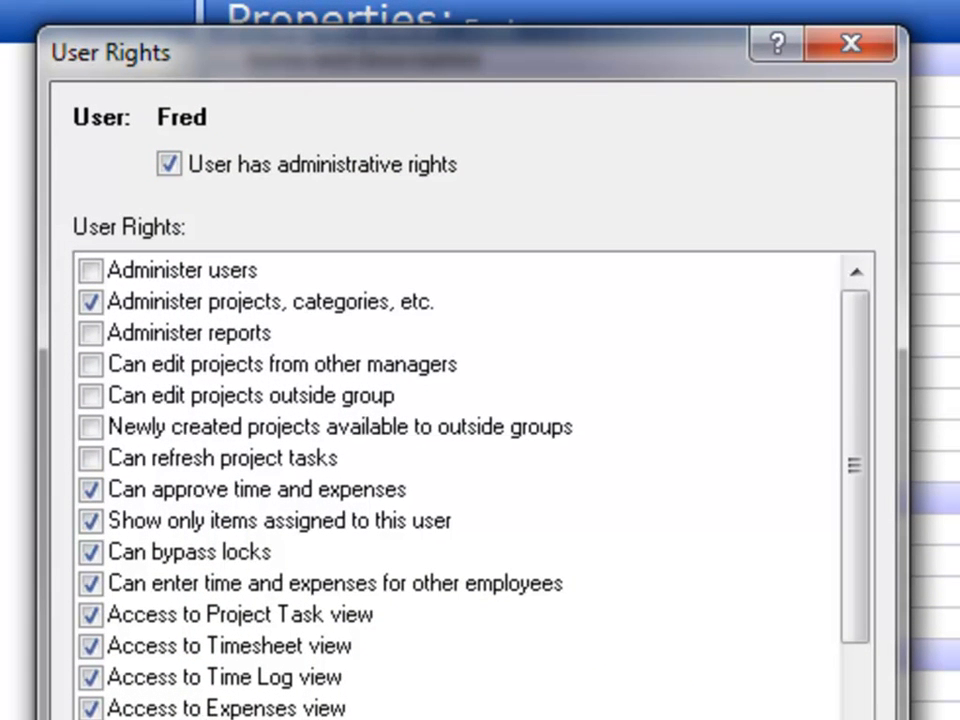
{"action": "left_click", "coordinate": [301, 271]}
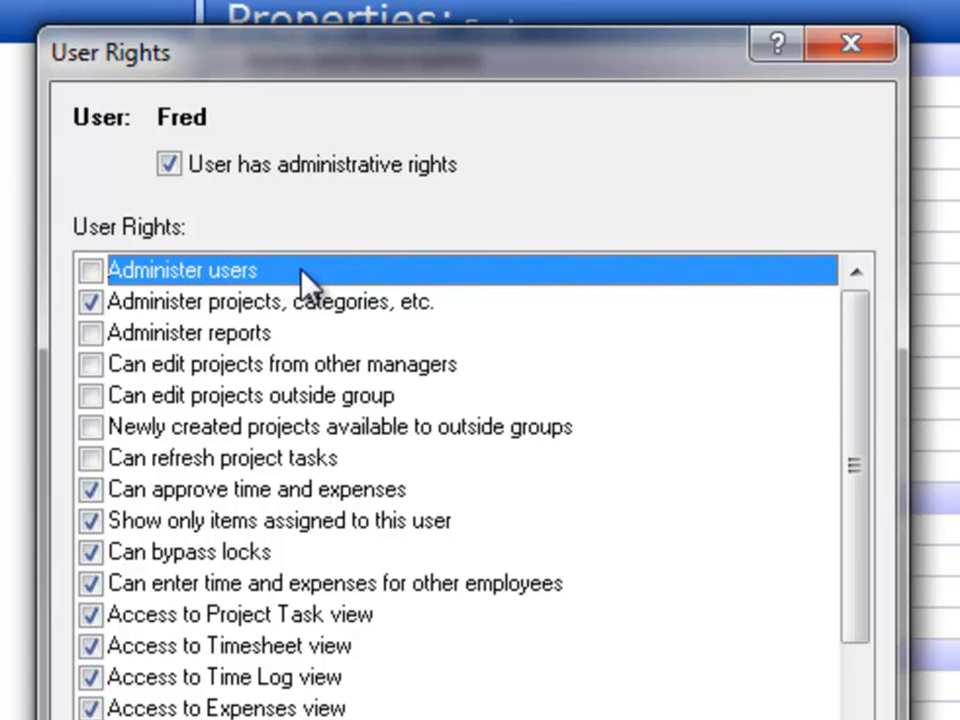
{"action": "left_click", "coordinate": [476, 306]}
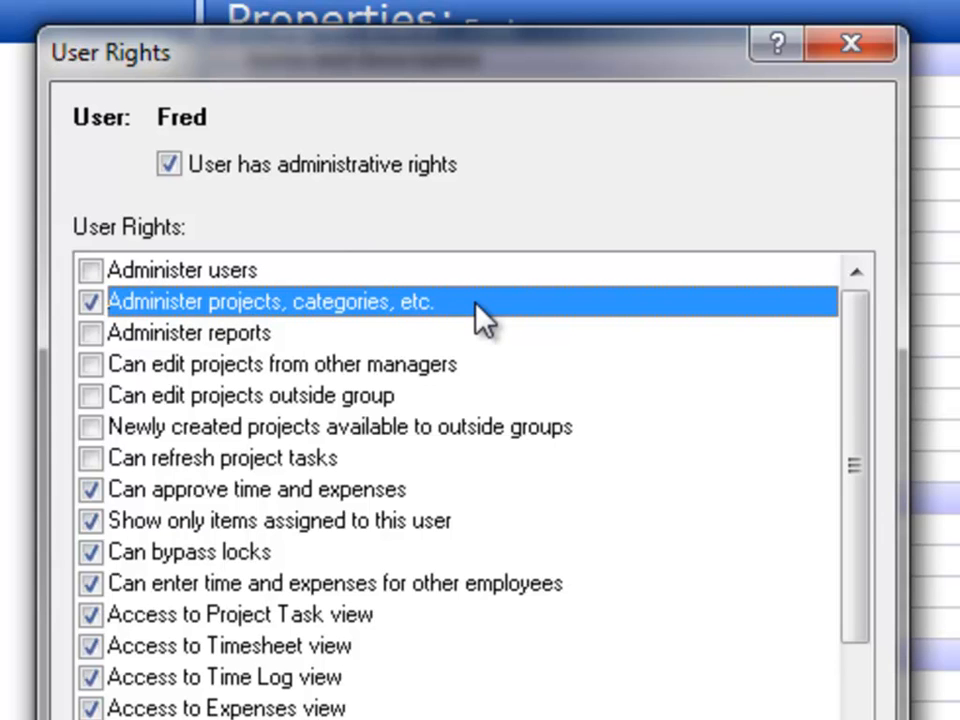
{"action": "left_click", "coordinate": [443, 332]}
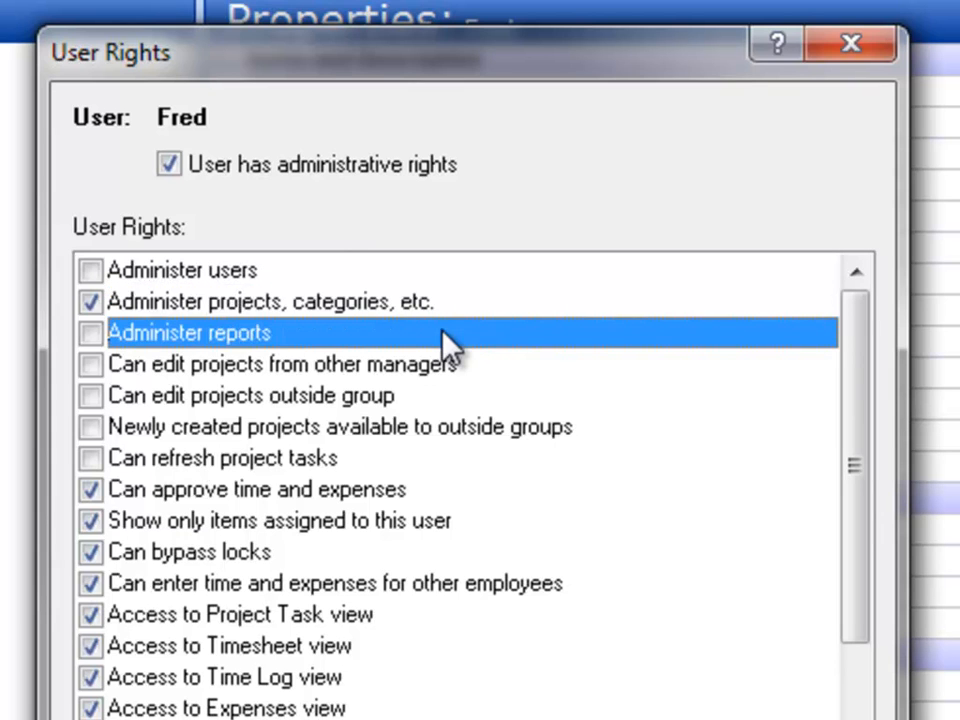
Examine the rights for editing projects of other managers or outside the group, sharing newly created projects, and refreshing project tasks
{"action": "left_click", "coordinate": [488, 368]}
{"action": "left_click", "coordinate": [481, 397]}
{"action": "left_click", "coordinate": [481, 427]}
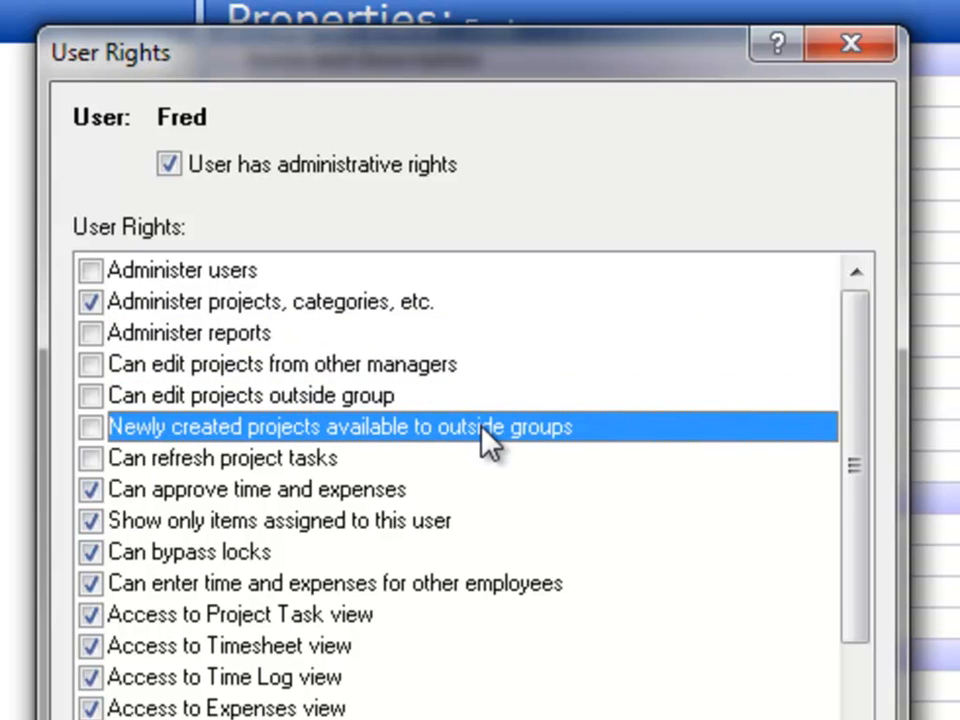
{"action": "left_click", "coordinate": [452, 456]}
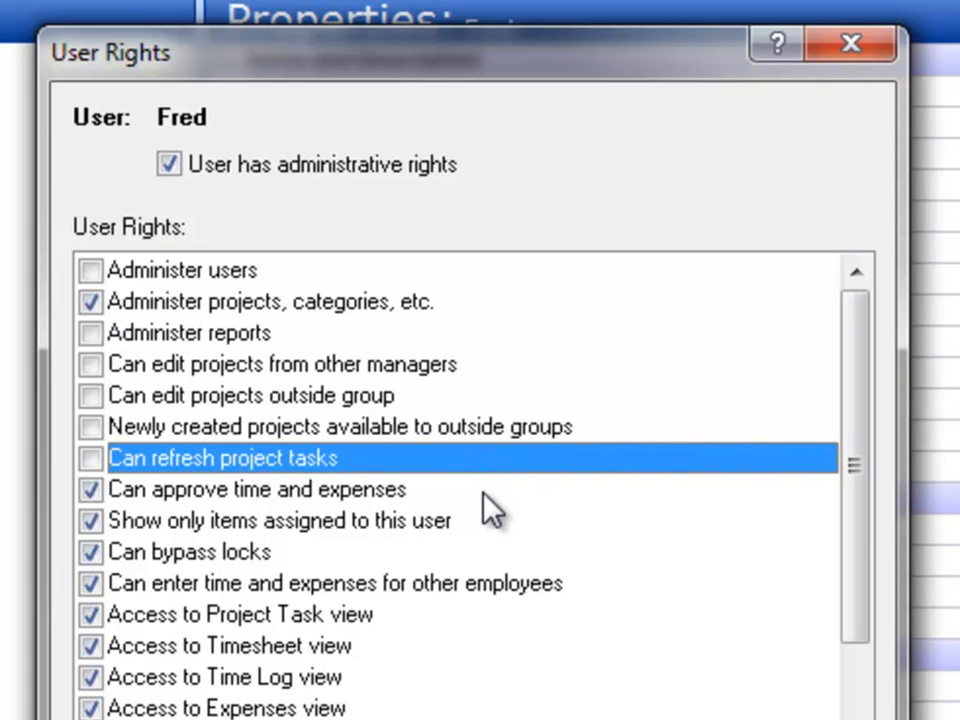
Examine the rights for approvals, assigned-only items, bypassing locks and entering time for other employees, then dismiss the rights without saving
{"action": "left_click", "coordinate": [515, 491]}
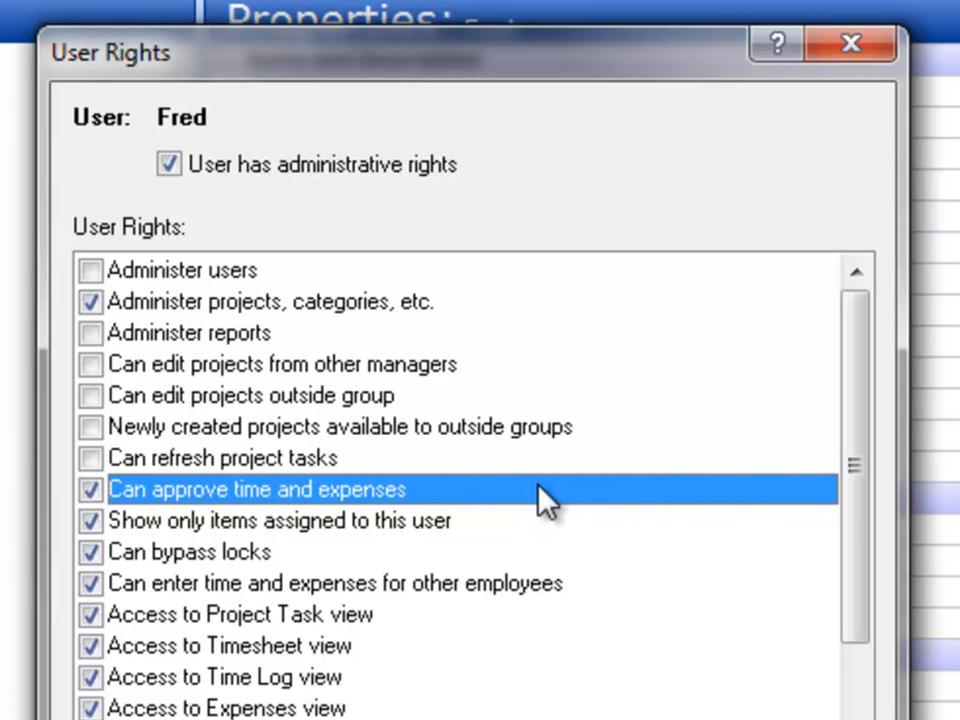
{"action": "left_click", "coordinate": [545, 522]}
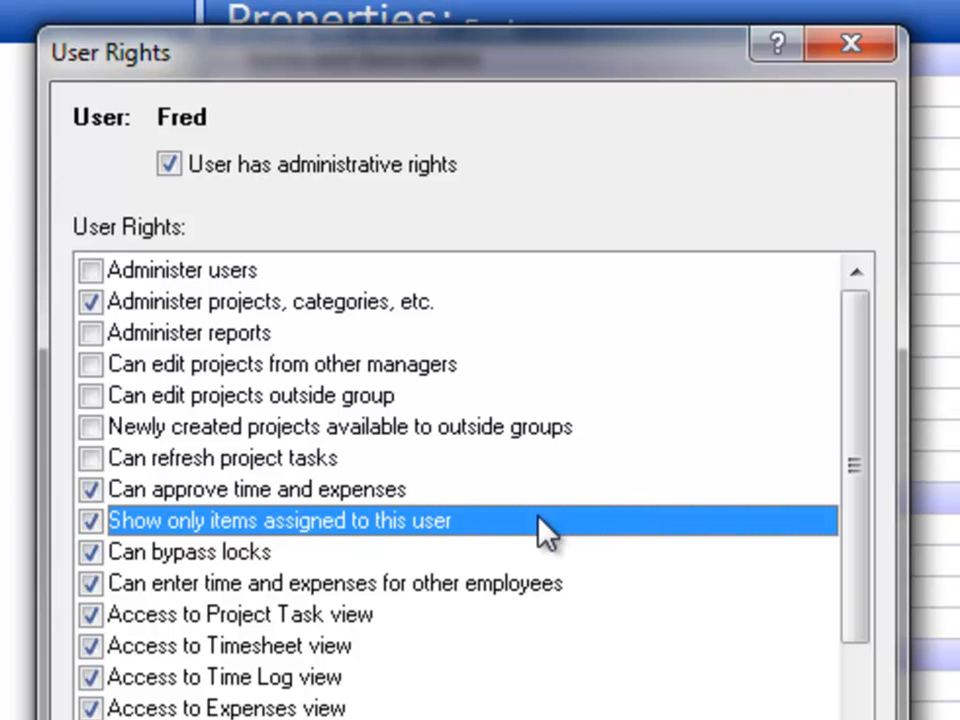
{"action": "left_click", "coordinate": [510, 562]}
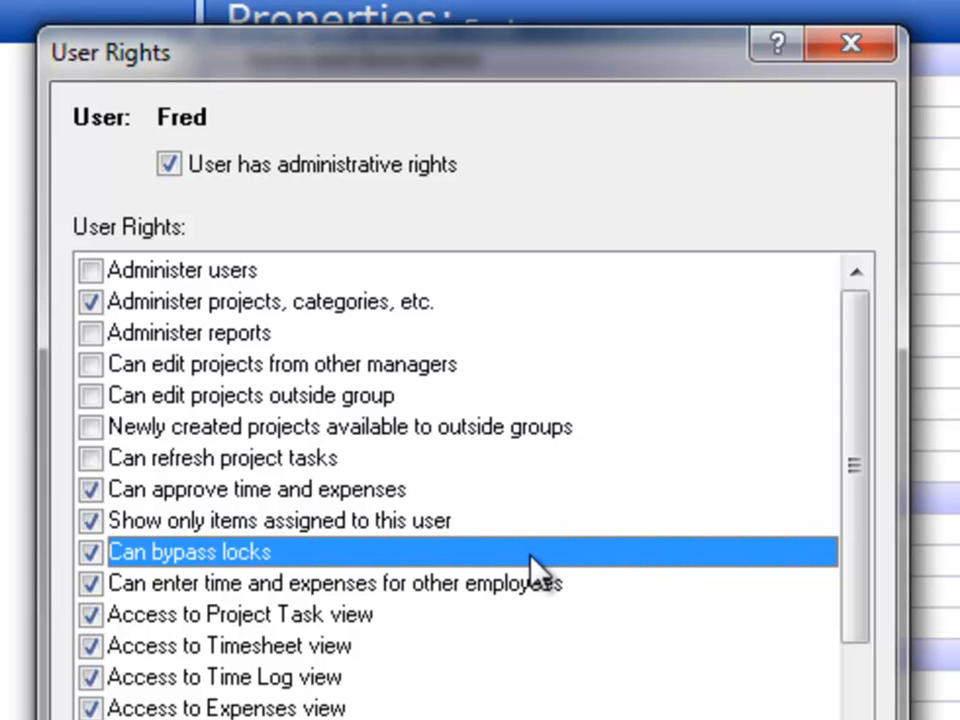
{"action": "left_click", "coordinate": [595, 586]}
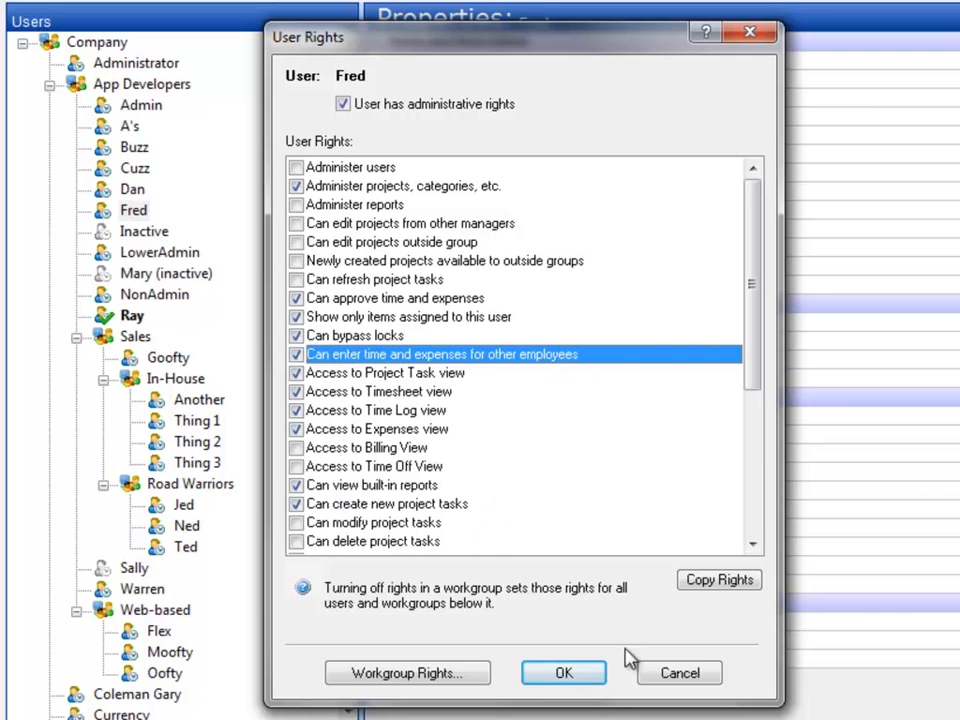
{"action": "left_click", "coordinate": [648, 671]}
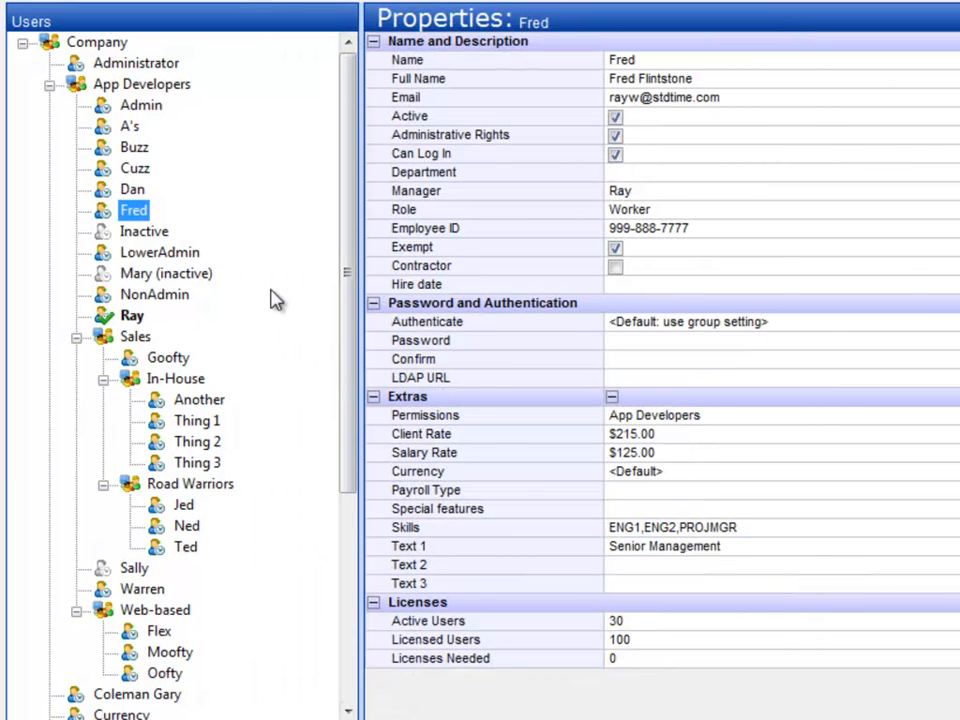
Examine the contractor coder's user rights for the Timesheet and Time Log views in App Developers, then dismiss them without saving
{"action": "right_click", "coordinate": [125, 148]}
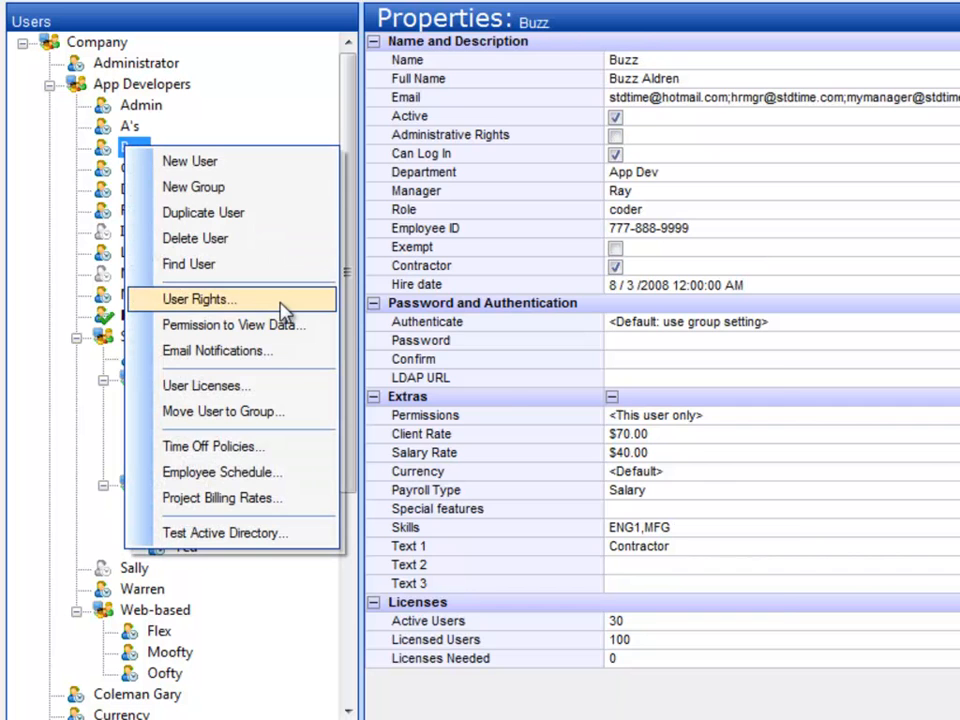
{"action": "left_click", "coordinate": [283, 312]}
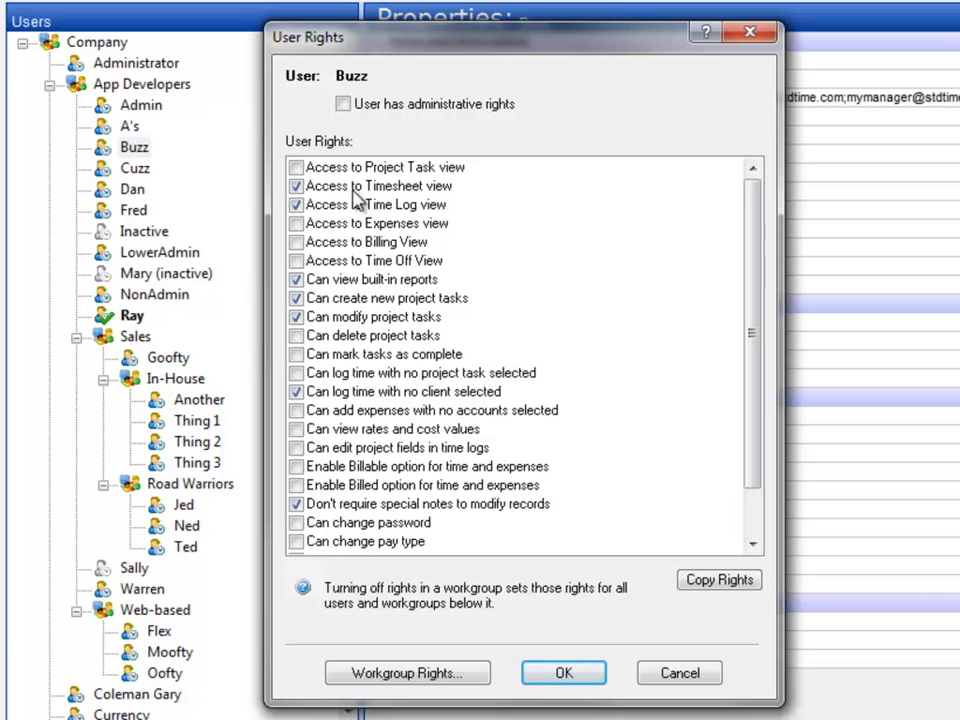
{"action": "left_click", "coordinate": [468, 191]}
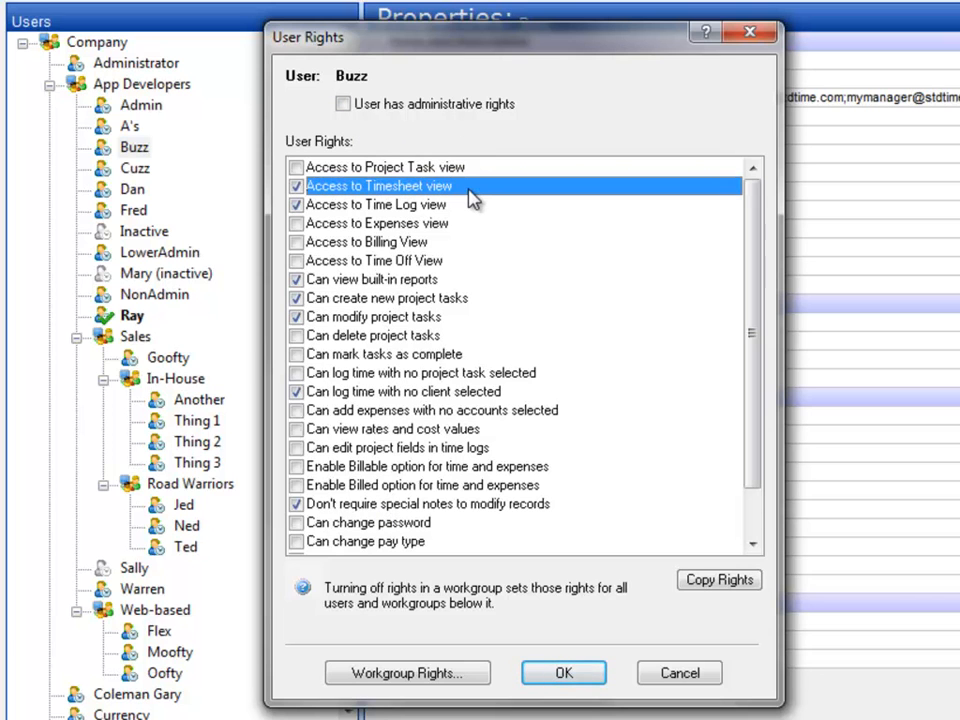
{"action": "left_click", "coordinate": [464, 209]}
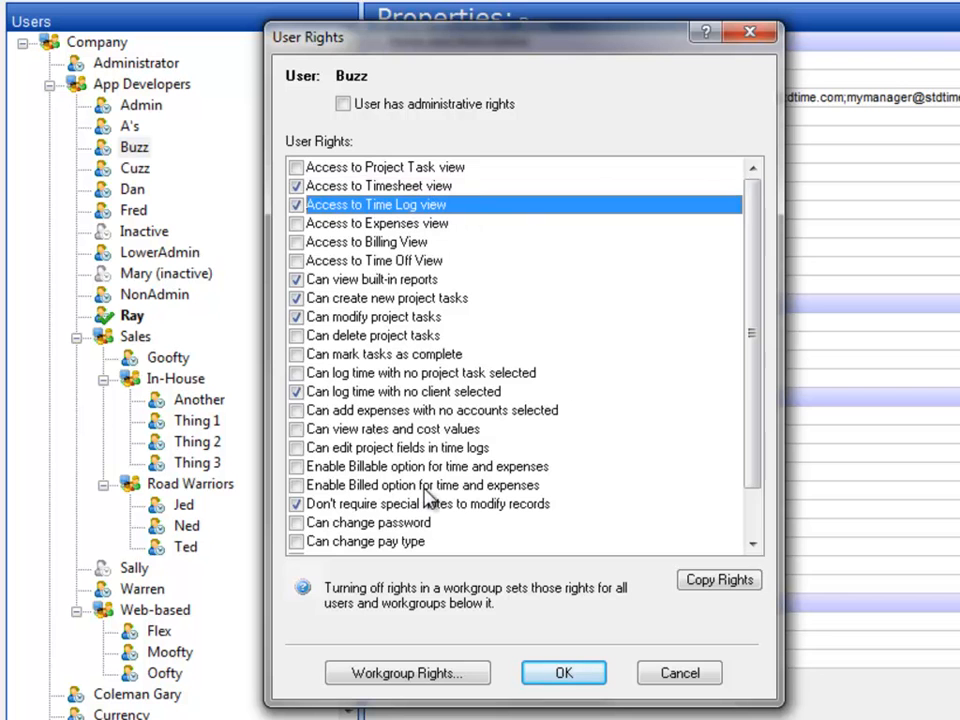
{"action": "left_click", "coordinate": [677, 672]}
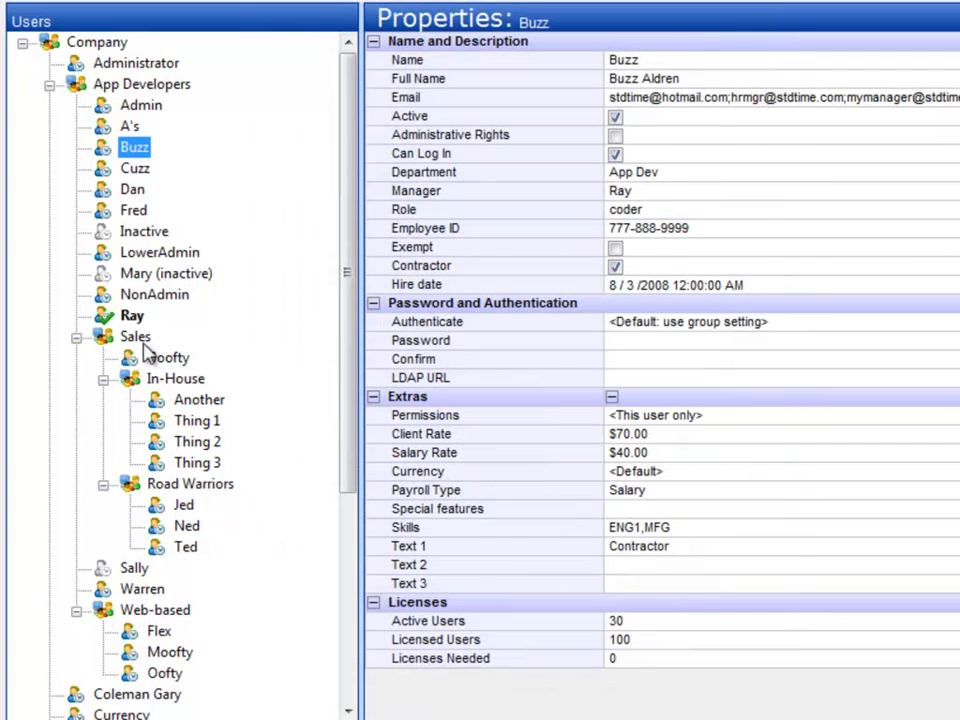
Examine which groups' data the currently logged-in user has permission to view, then close the permissions
{"action": "left_click", "coordinate": [131, 317]}
{"action": "right_click", "coordinate": [131, 317]}
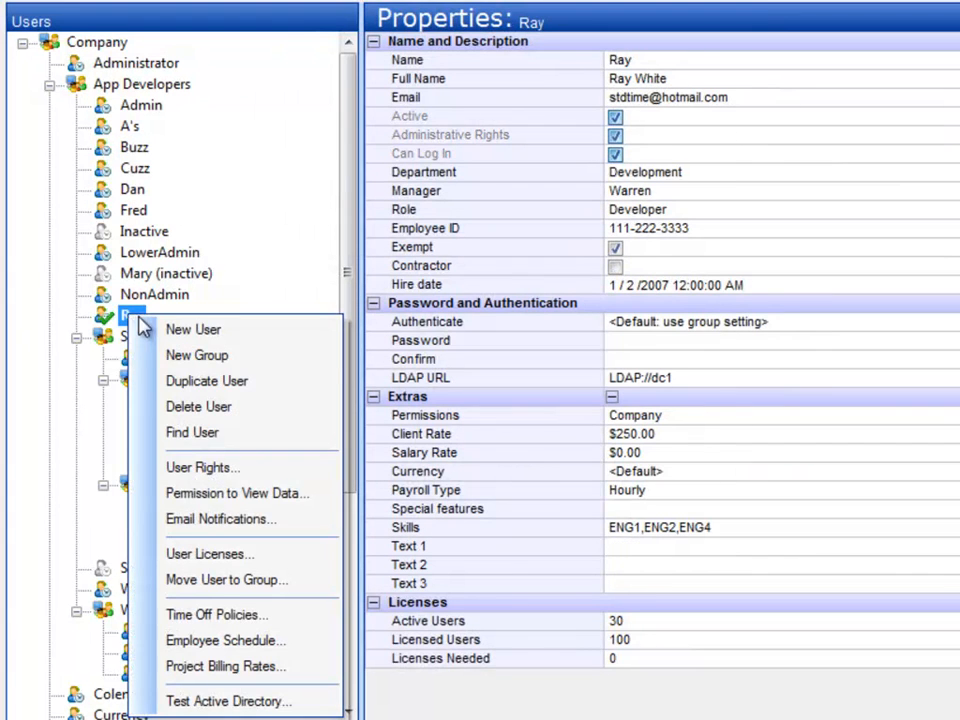
{"action": "left_click", "coordinate": [327, 503]}
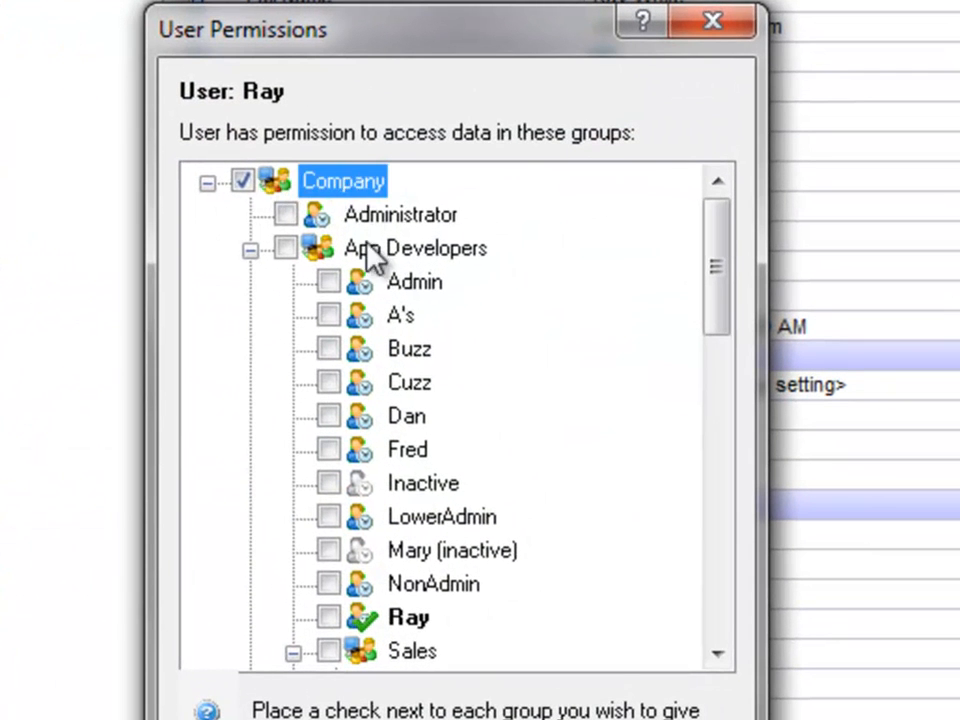
{"action": "mouse_move", "coordinate": [725, 295]}
{"action": "left_mouse_down"}
{"action": "mouse_move", "coordinate": [716, 617]}
{"action": "mouse_move", "coordinate": [738, 290]}
{"action": "left_mouse_up"}
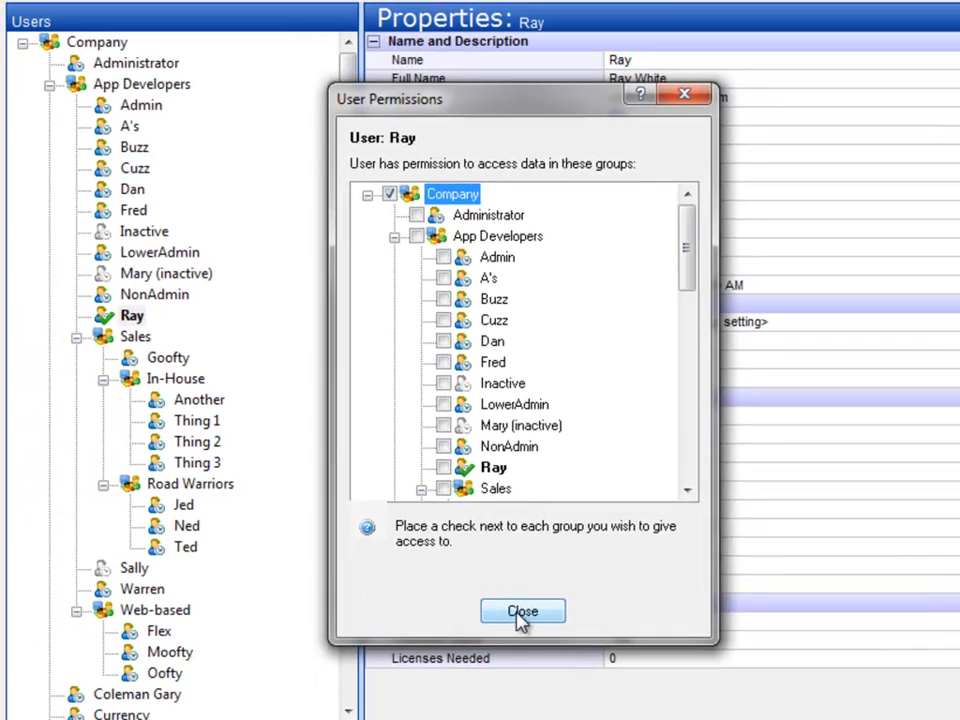
{"action": "left_click", "coordinate": [498, 698]}
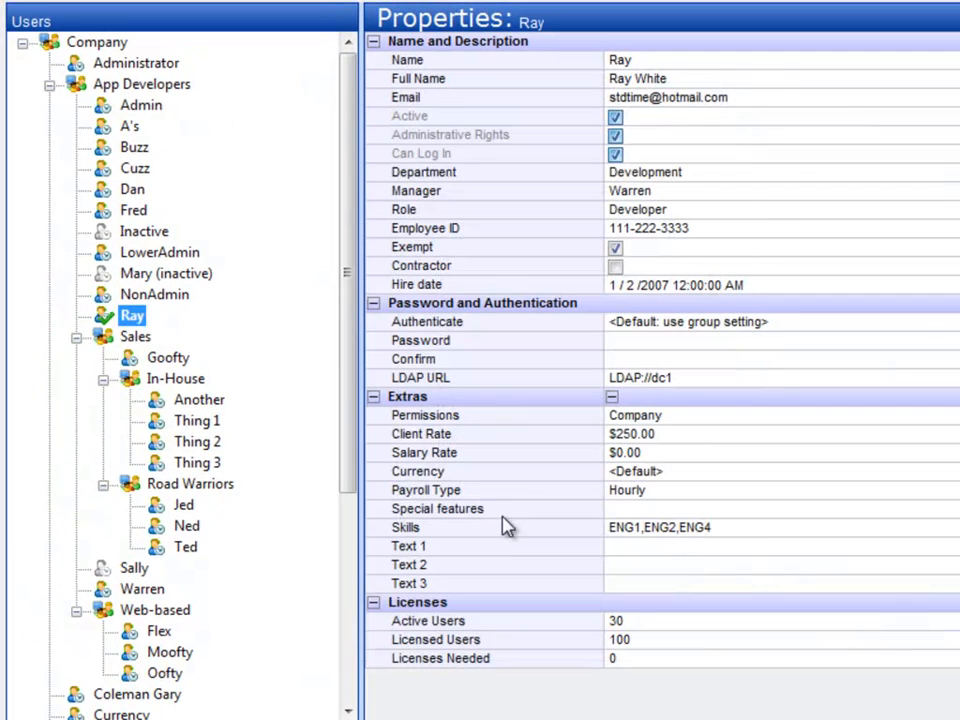
Examine the data-viewing permissions of the App Developers user with the Worker role, then close the permissions and the user list
{"action": "left_click", "coordinate": [133, 211]}
{"action": "right_click", "coordinate": [133, 211]}
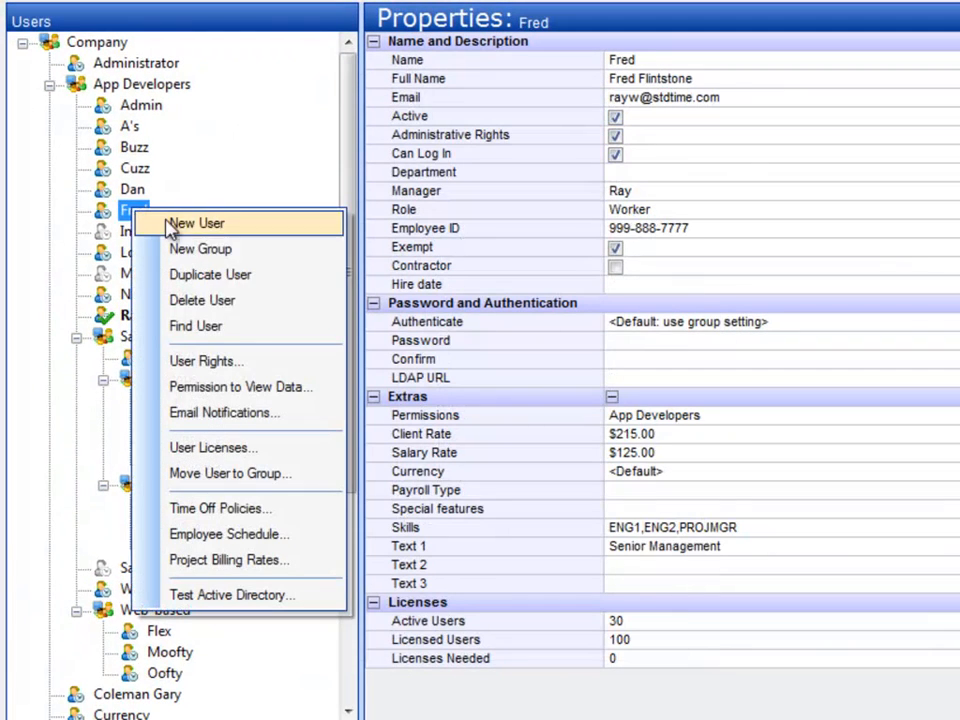
{"action": "left_click", "coordinate": [330, 395]}
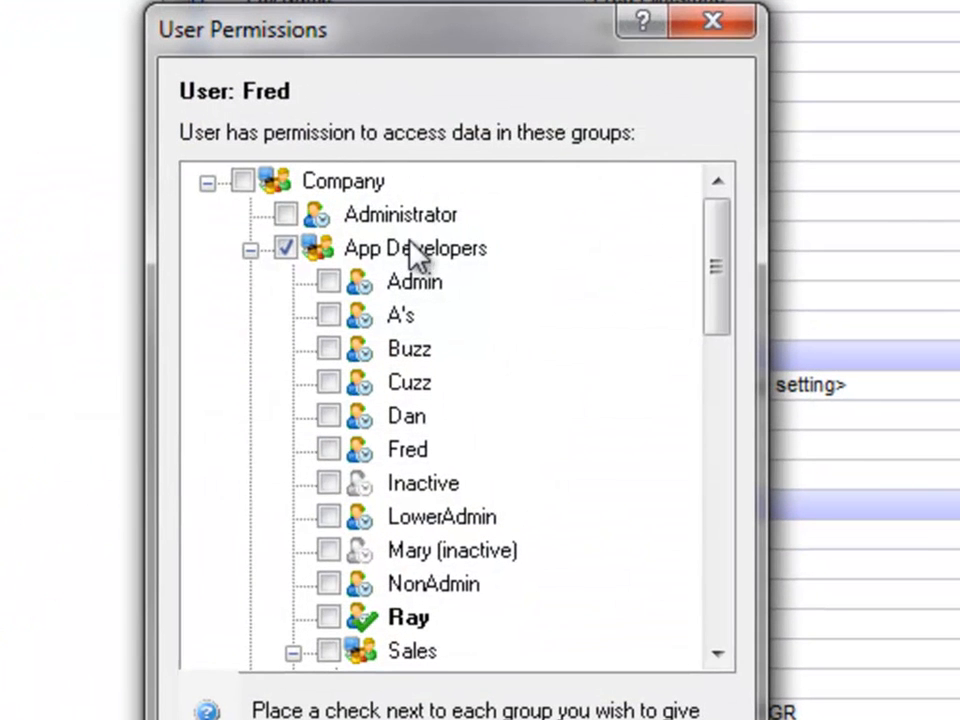
{"action": "left_click", "coordinate": [415, 250]}
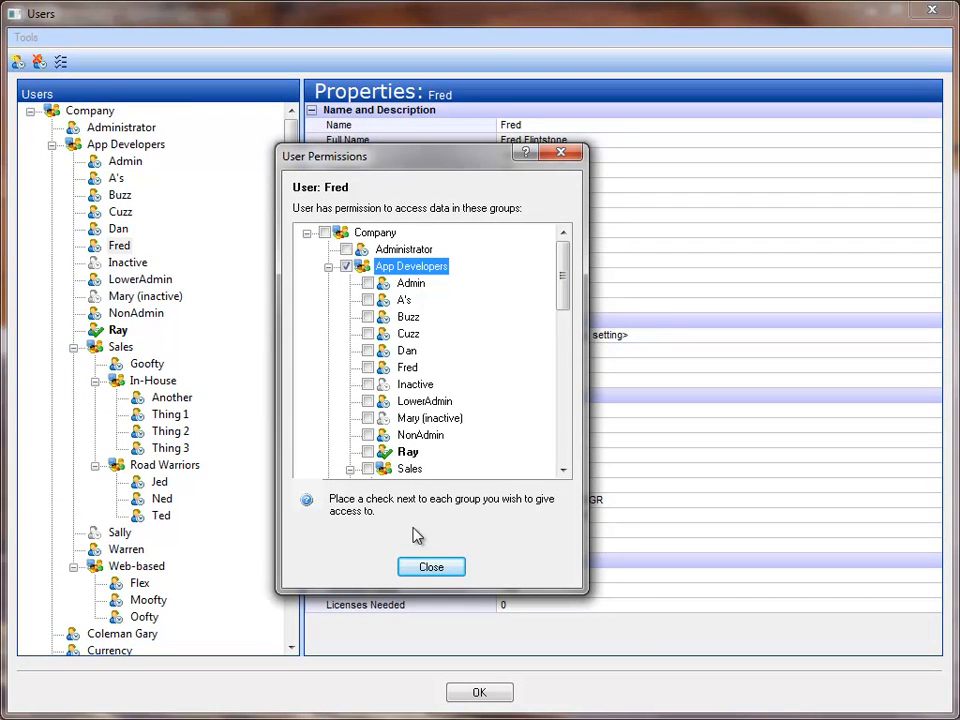
{"action": "left_click", "coordinate": [425, 567]}
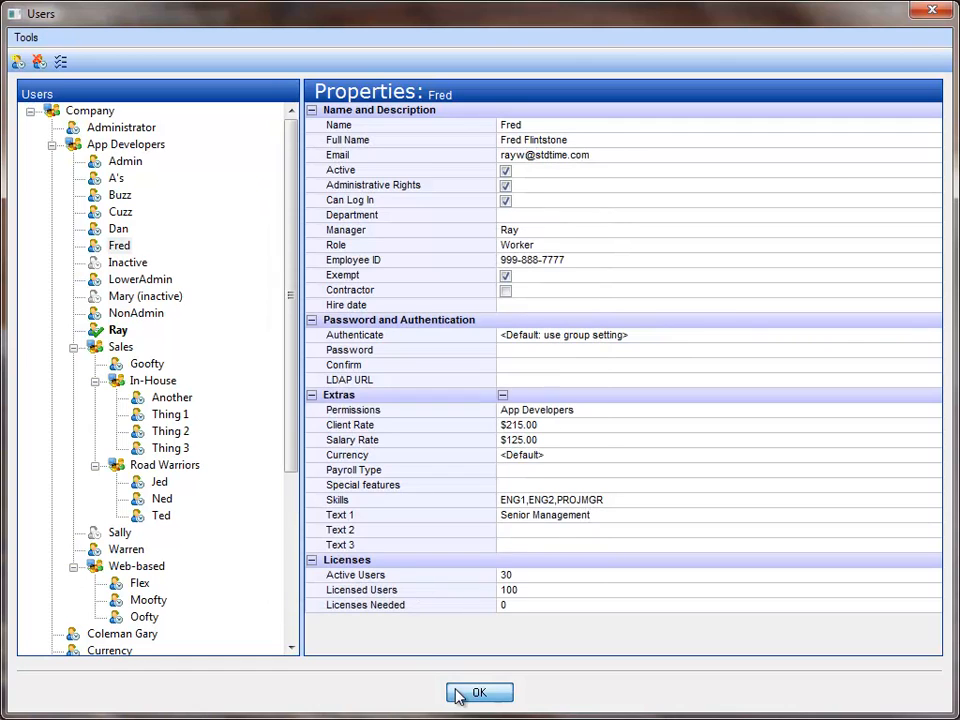
{"action": "left_click", "coordinate": [458, 690]}
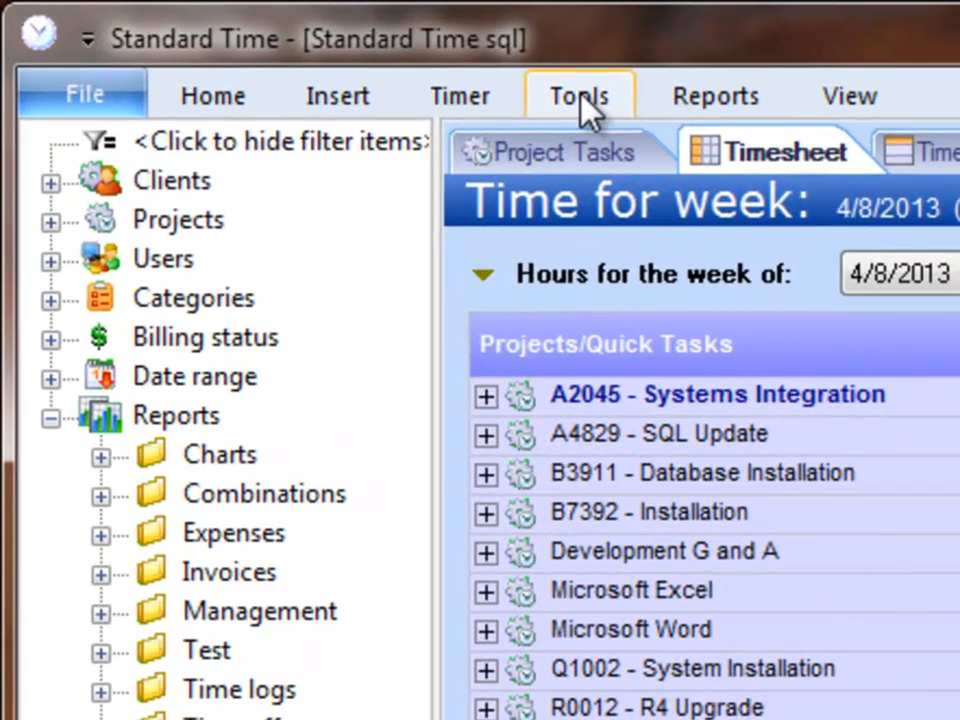
Open the Projects list and examine the Assign to users property of the A2045 - Systems Integration project
{"action": "left_click", "coordinate": [582, 110]}
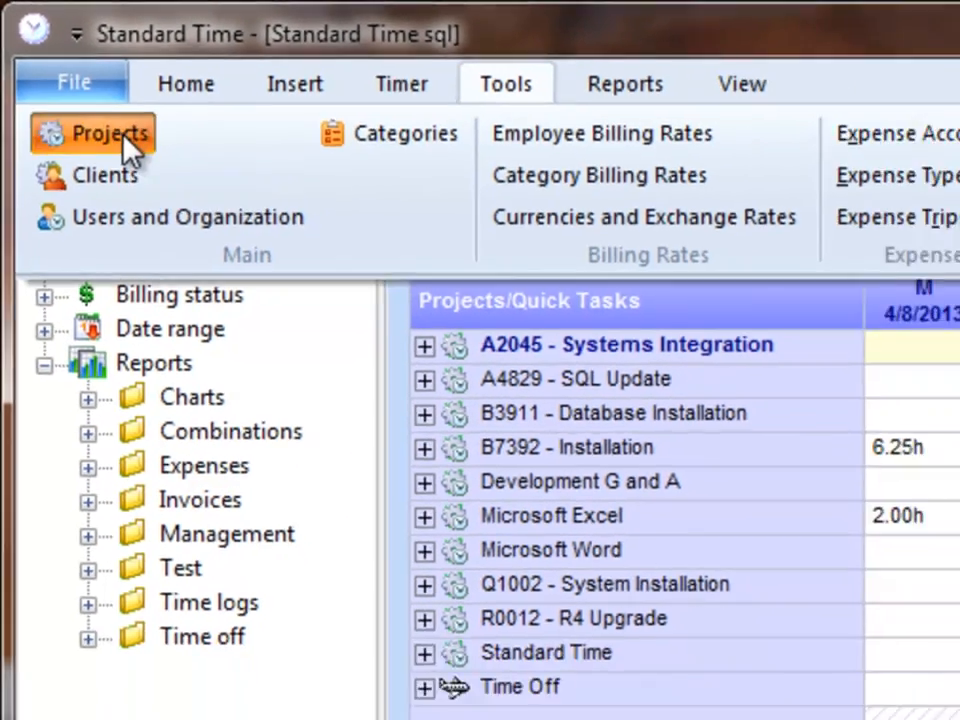
{"action": "left_click", "coordinate": [140, 158]}
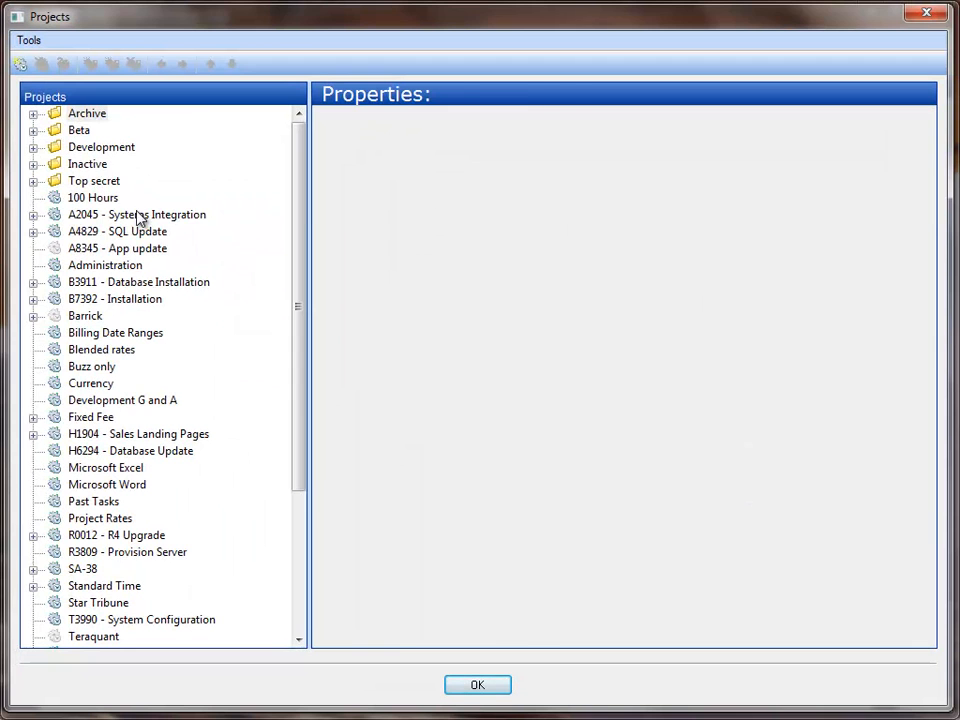
{"action": "left_click", "coordinate": [140, 216]}
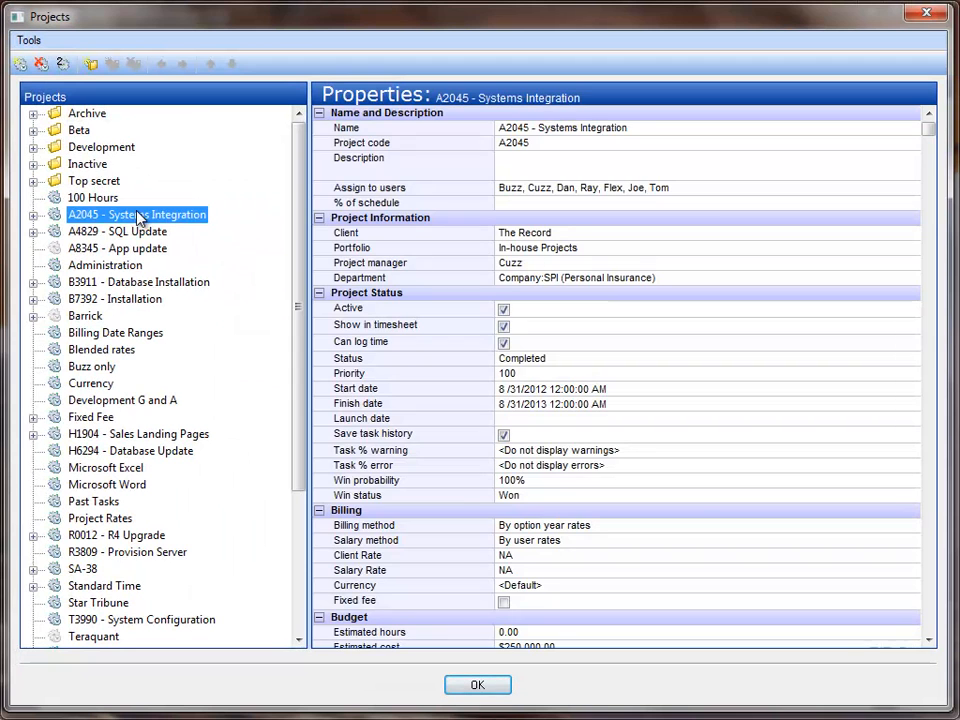
{"action": "left_click", "coordinate": [690, 196]}
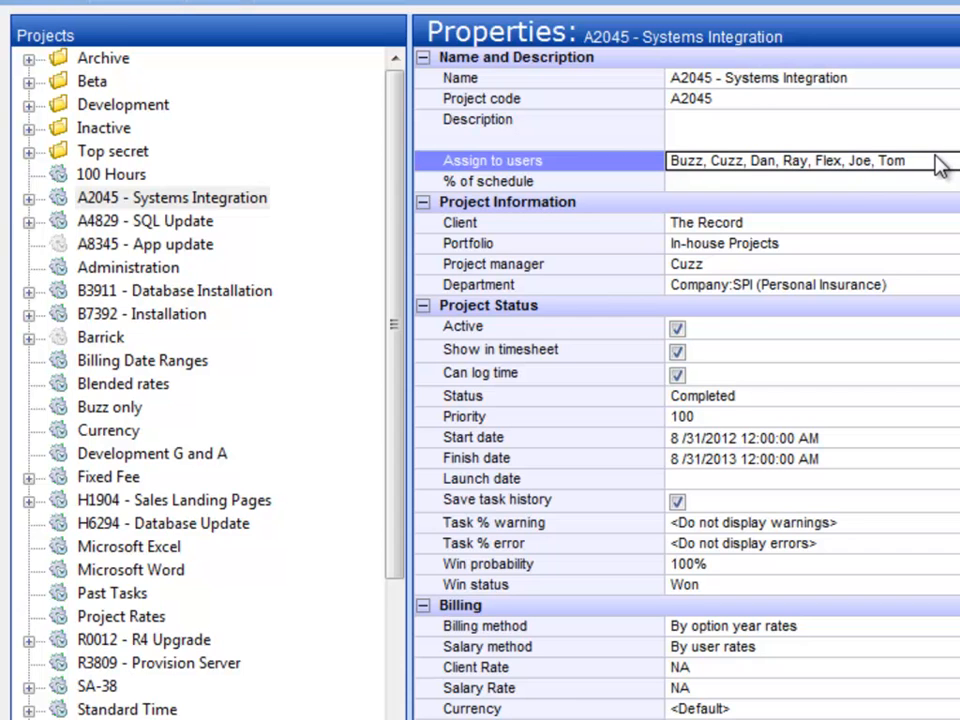
Examine the Assign to users property of the A4829 - SQL Update and Administration projects, then close the Projects list
{"action": "left_click", "coordinate": [146, 221]}
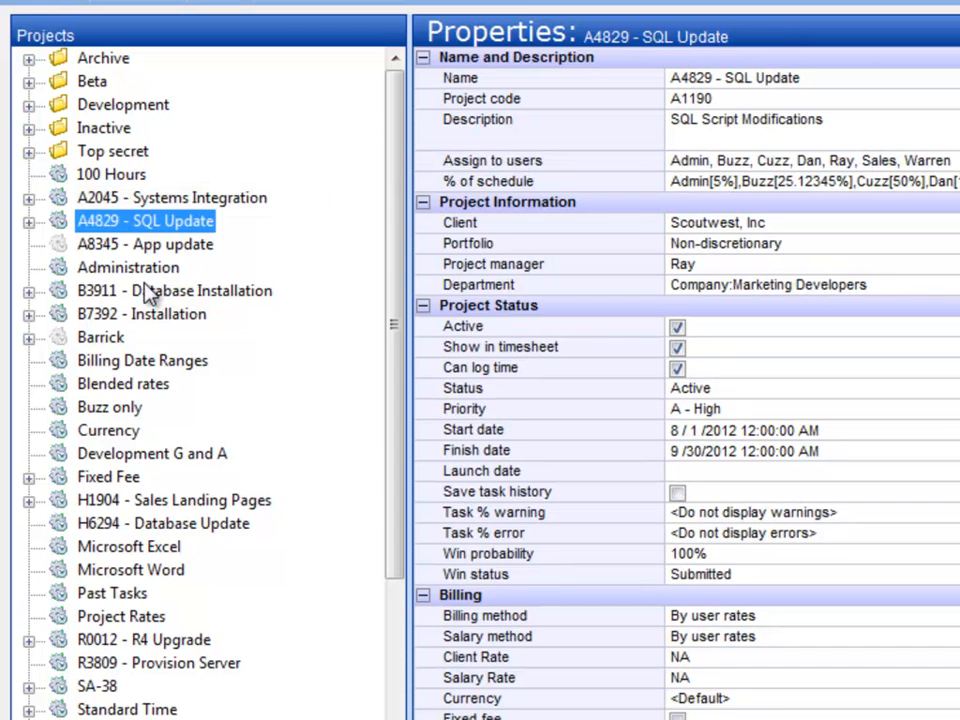
{"action": "left_click", "coordinate": [672, 161]}
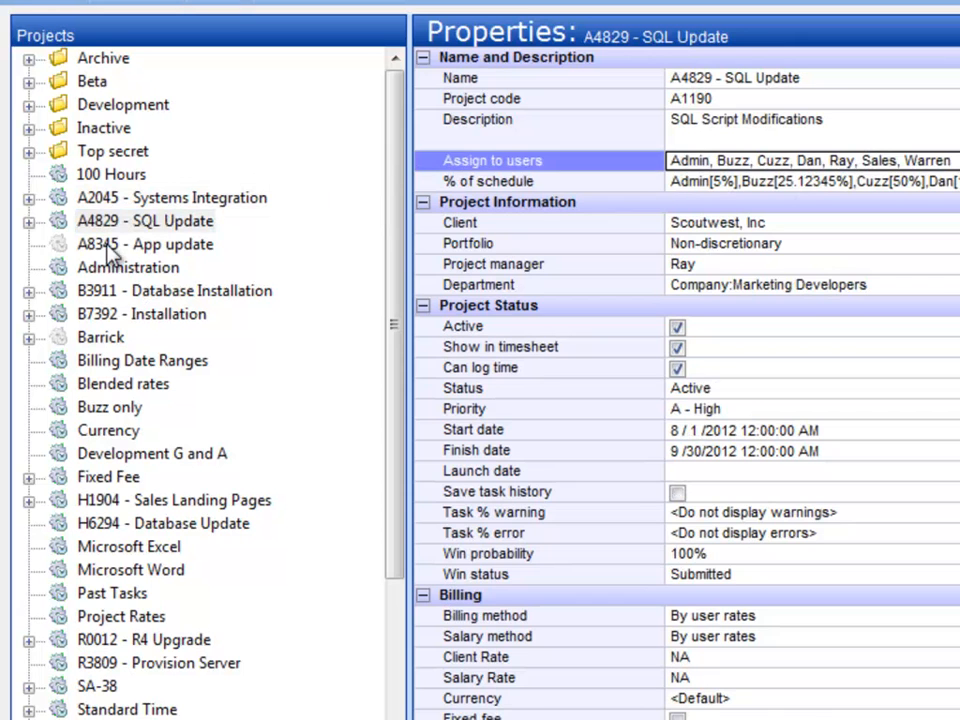
{"action": "left_click", "coordinate": [116, 271]}
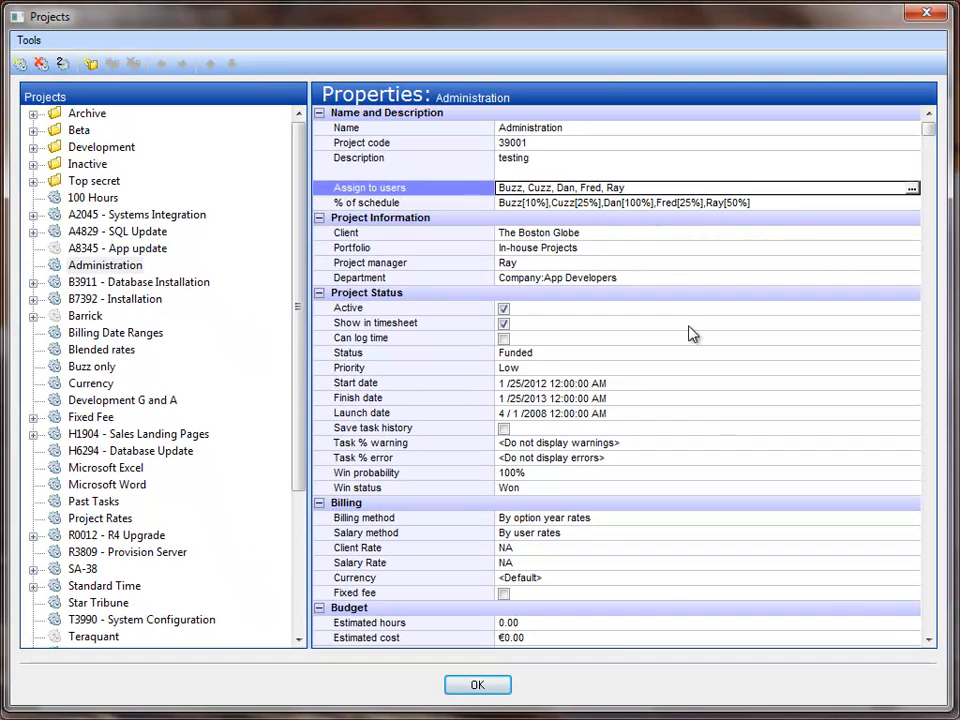
{"action": "left_click", "coordinate": [505, 689]}
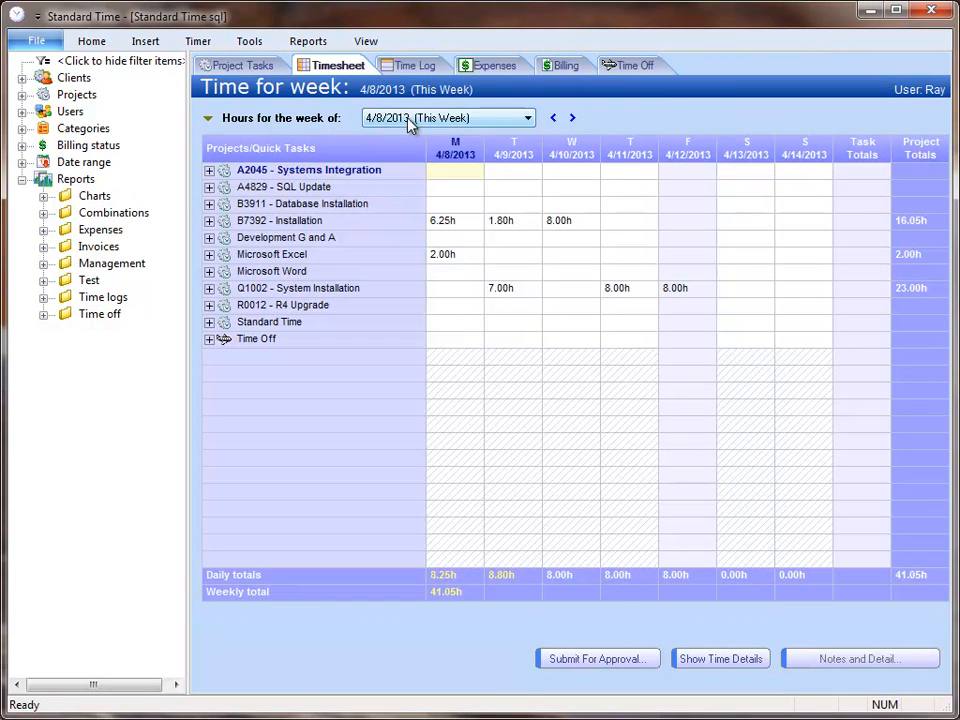
Check the administration tools offered to the current user, then change to another employee's account by entering that user name with no password
{"action": "left_click", "coordinate": [248, 41]}
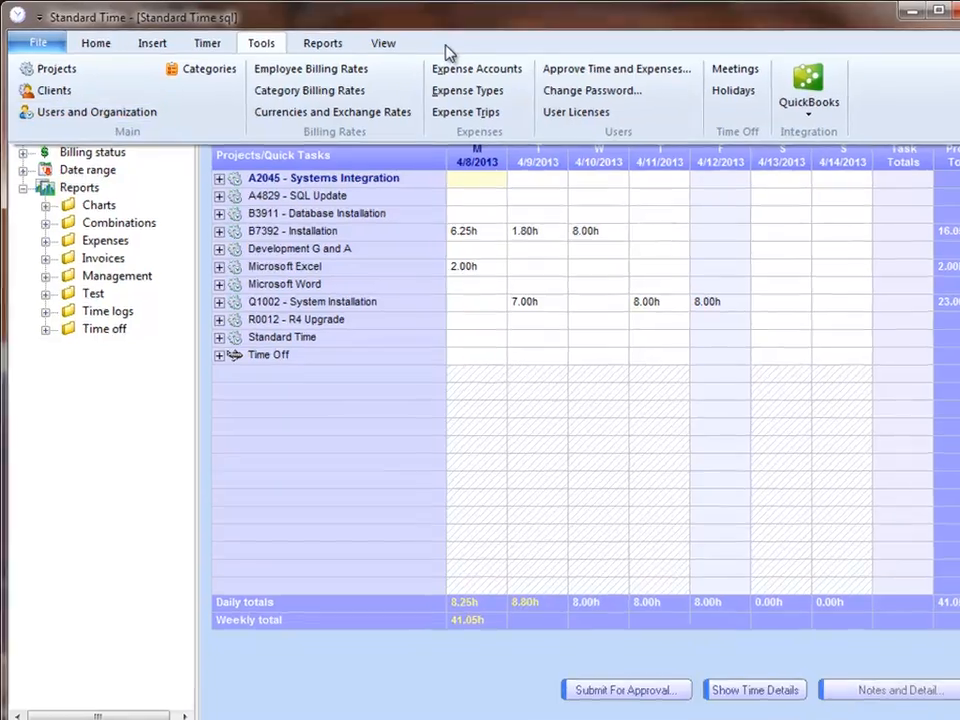
{"action": "left_click", "coordinate": [425, 43]}
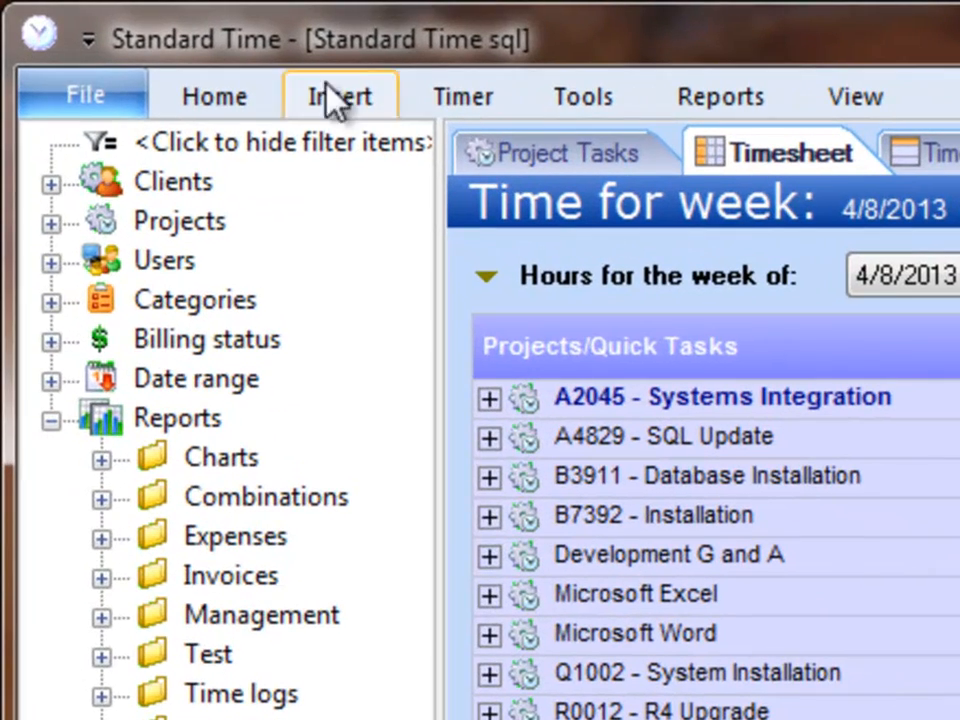
{"action": "left_click", "coordinate": [69, 94]}
{"action": "left_click", "coordinate": [45, 130]}
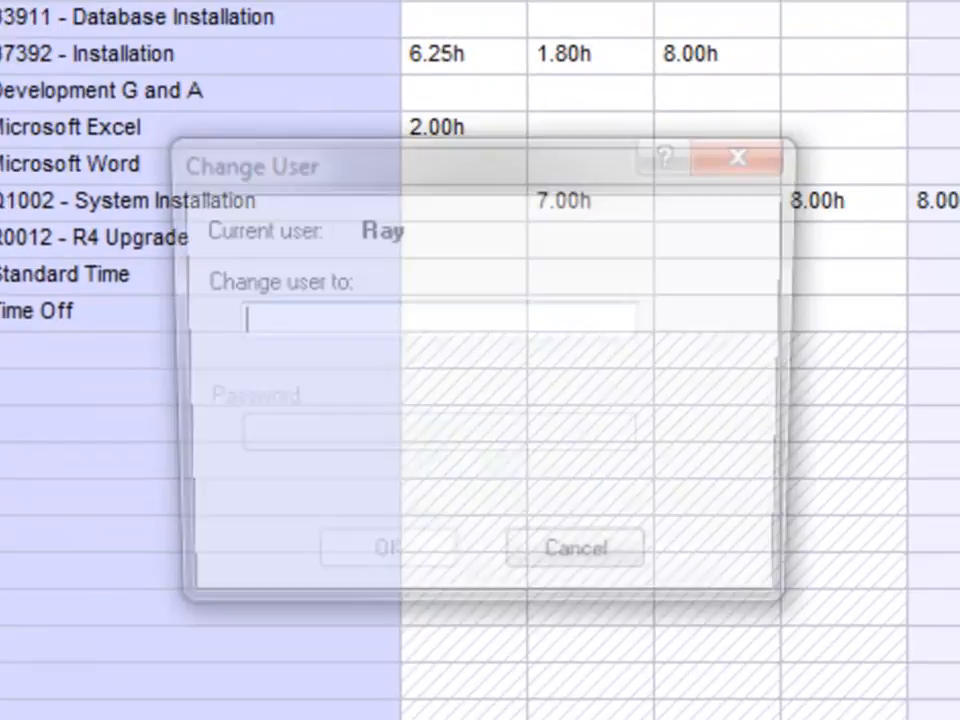
{"action": "type", "text": "fred"}
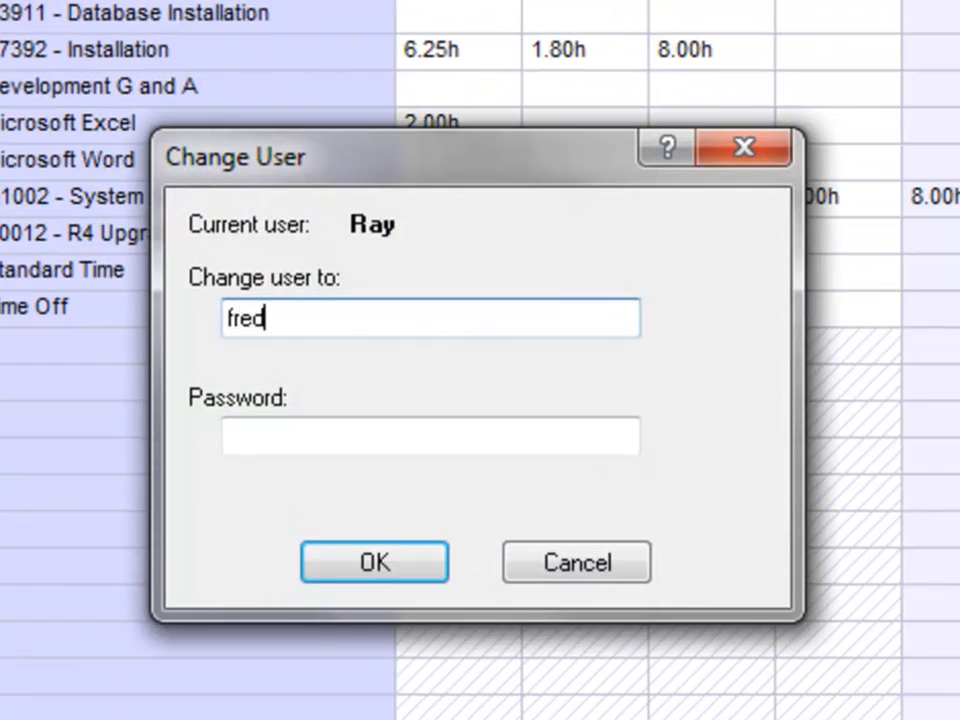
{"action": "key", "text": "Return"}
{"action": "key", "text": "Return"}
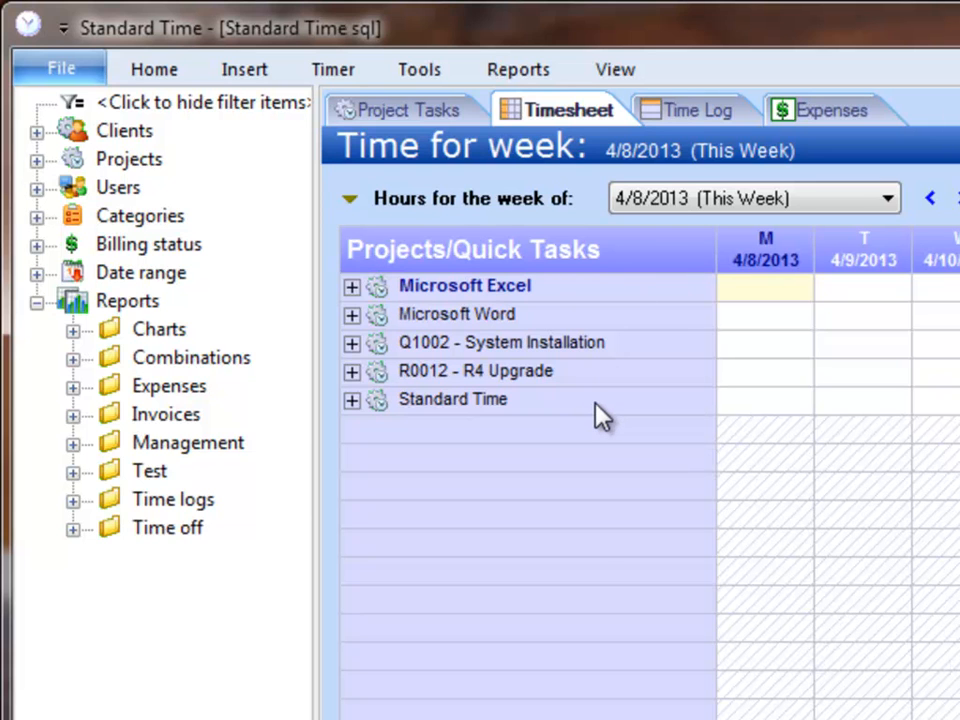
Examine which administration tools and which users in the filter tree are available to the newly logged-in employee, then collapse the Users branch
{"action": "left_click", "coordinate": [424, 80]}
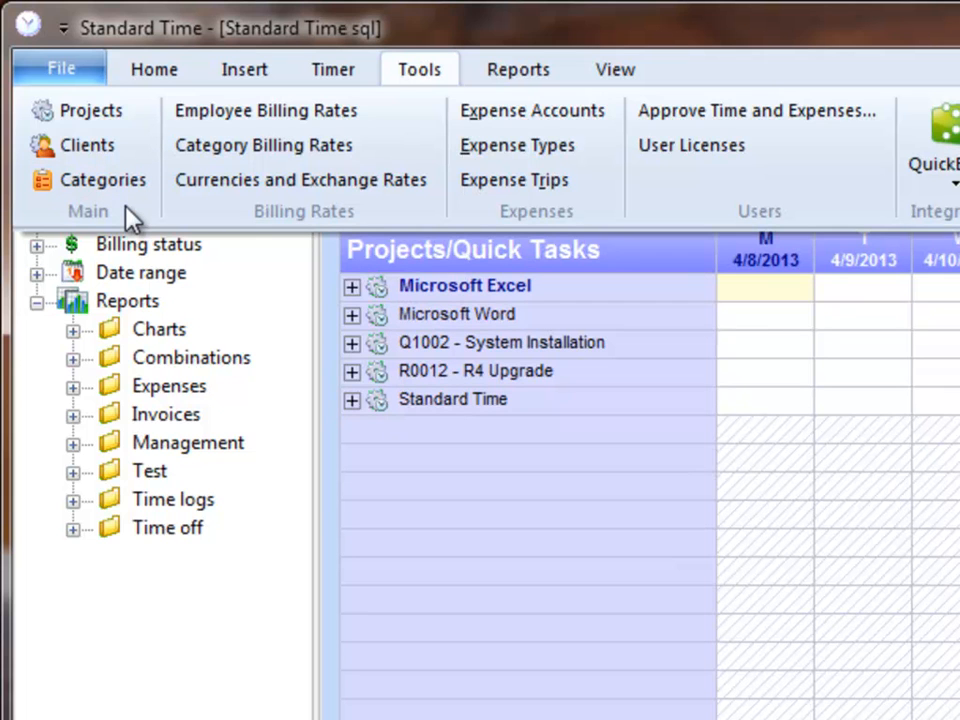
{"action": "left_click", "coordinate": [692, 59]}
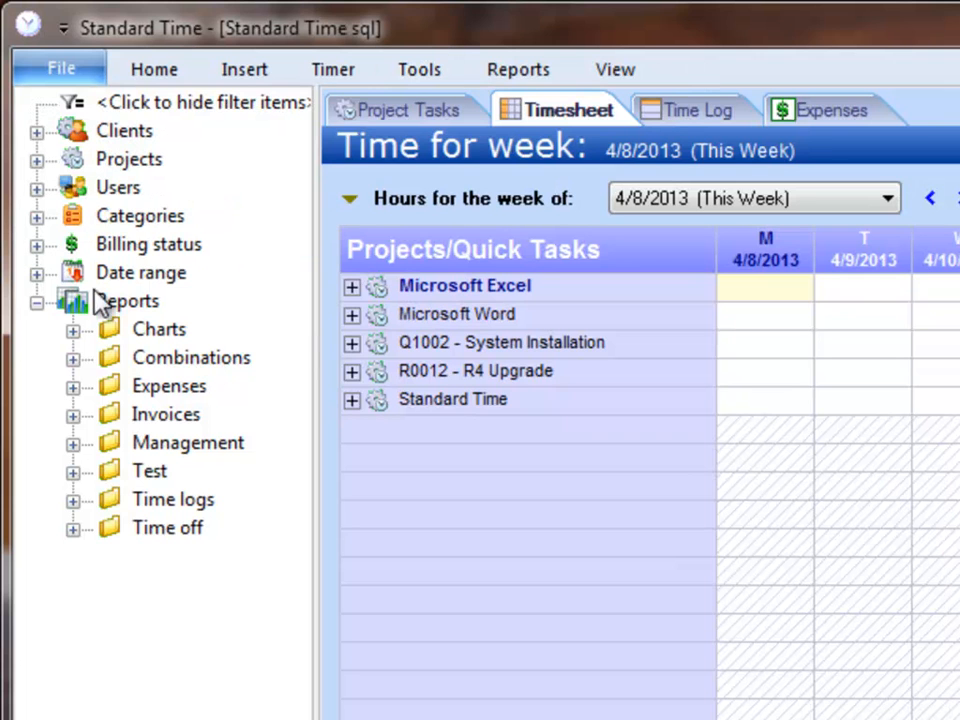
{"action": "left_click", "coordinate": [37, 189]}
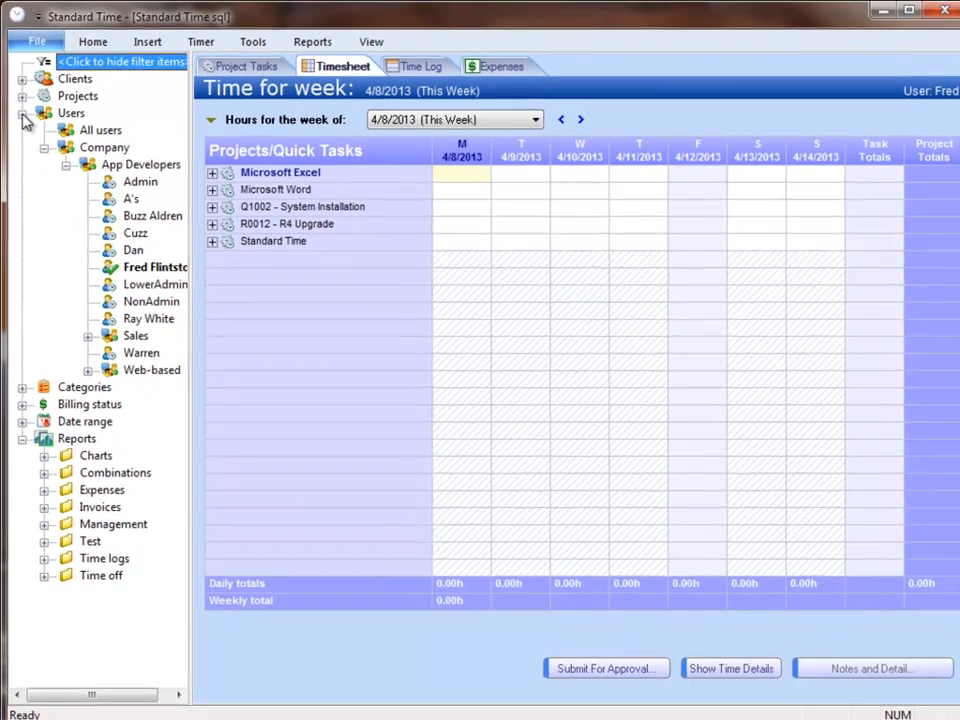
{"action": "left_click", "coordinate": [36, 188]}
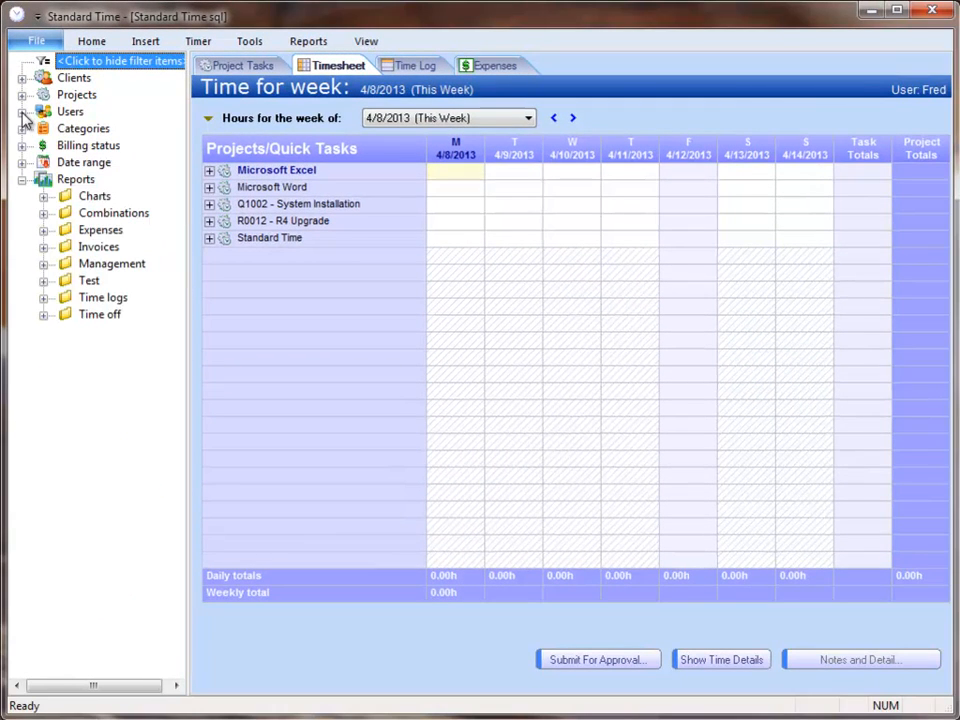
Start changing the current user again and enter a different employee's user name
{"action": "left_click", "coordinate": [35, 40]}
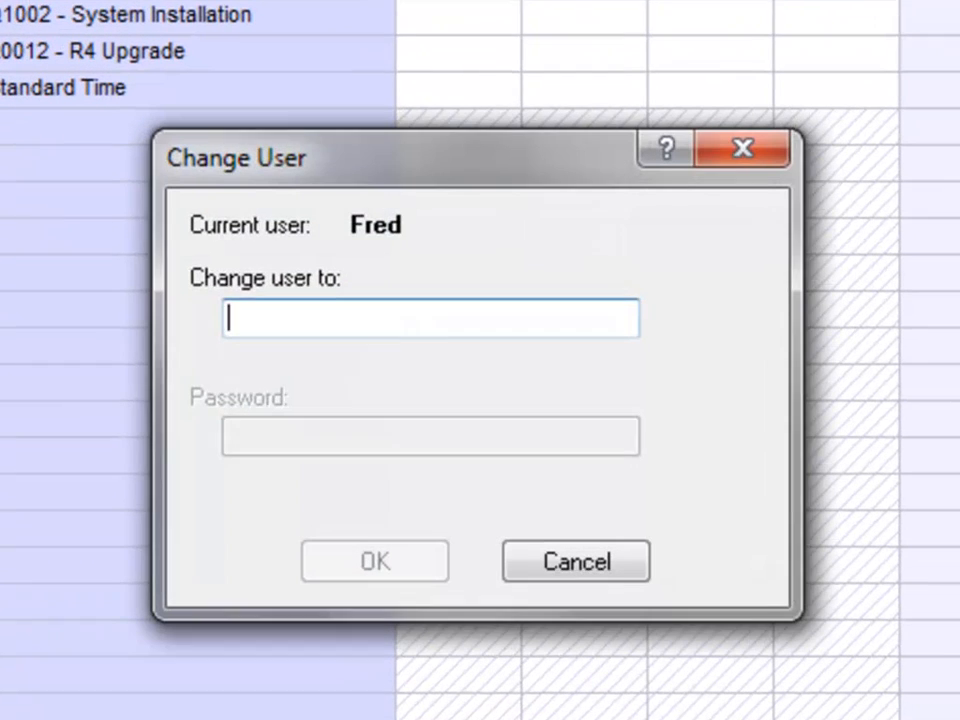
{"action": "type", "text": "buzz"}
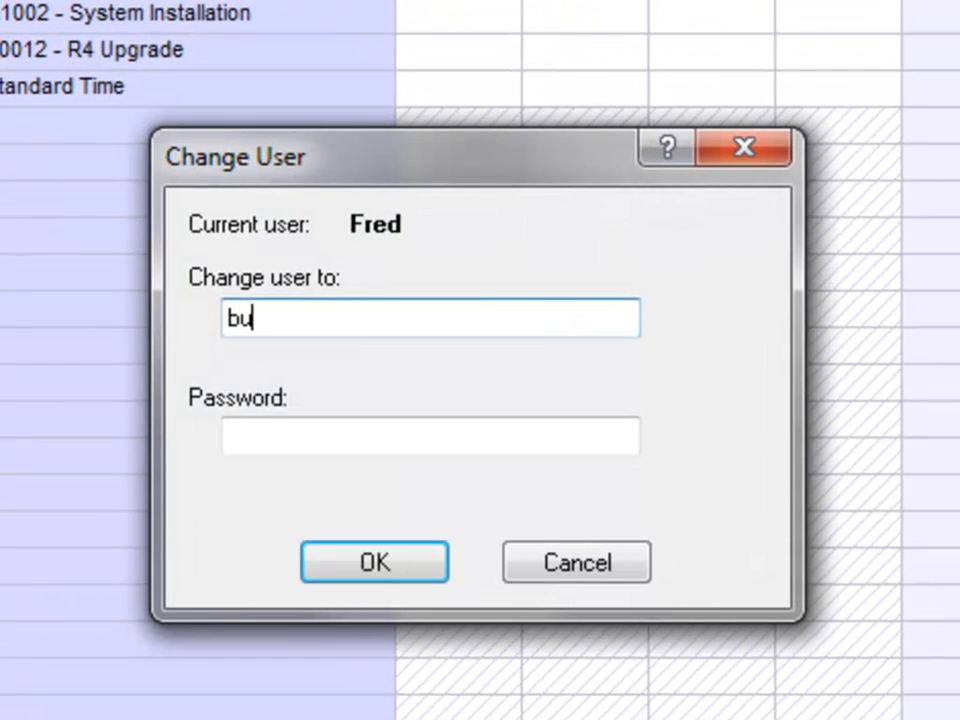